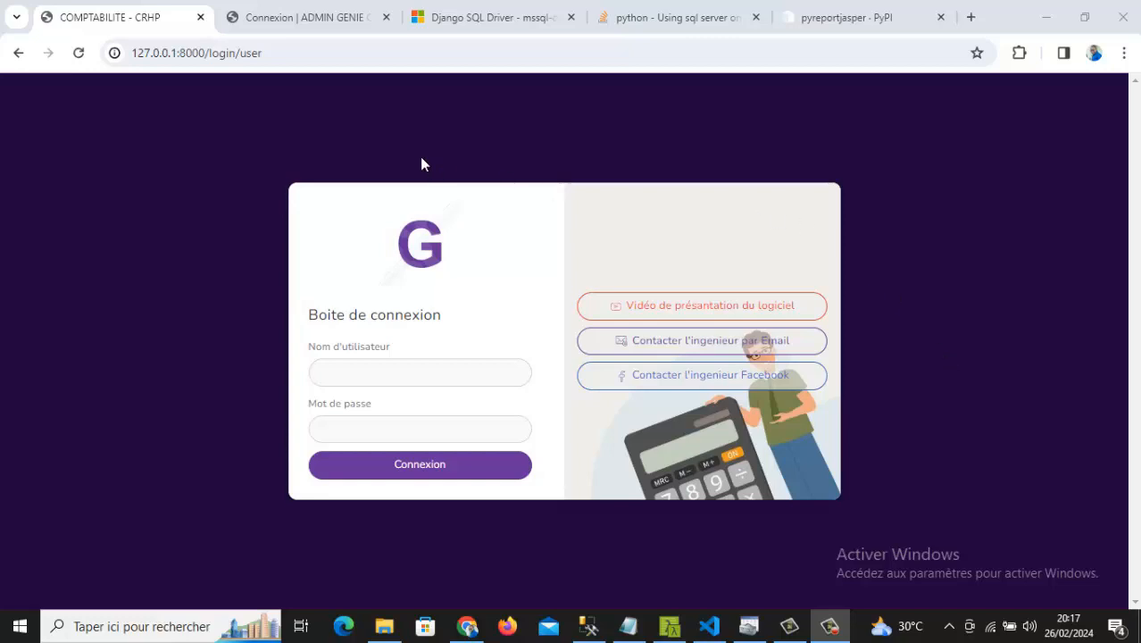
- Log into the ADMIN GENIE site with the admin username and password
click(353, 12)
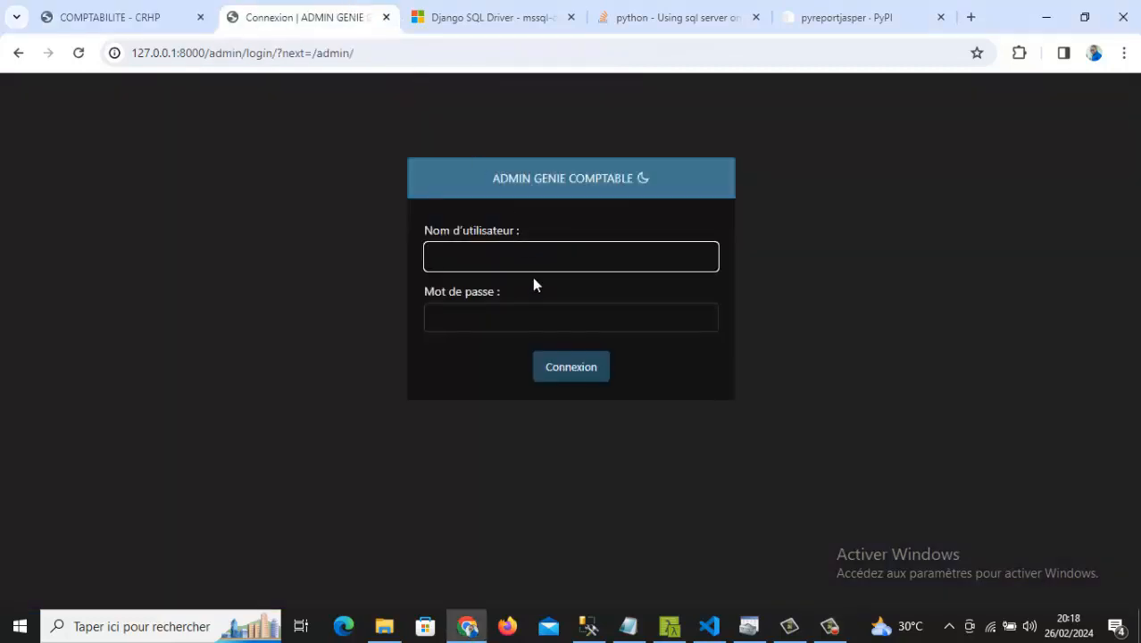
text(danie)
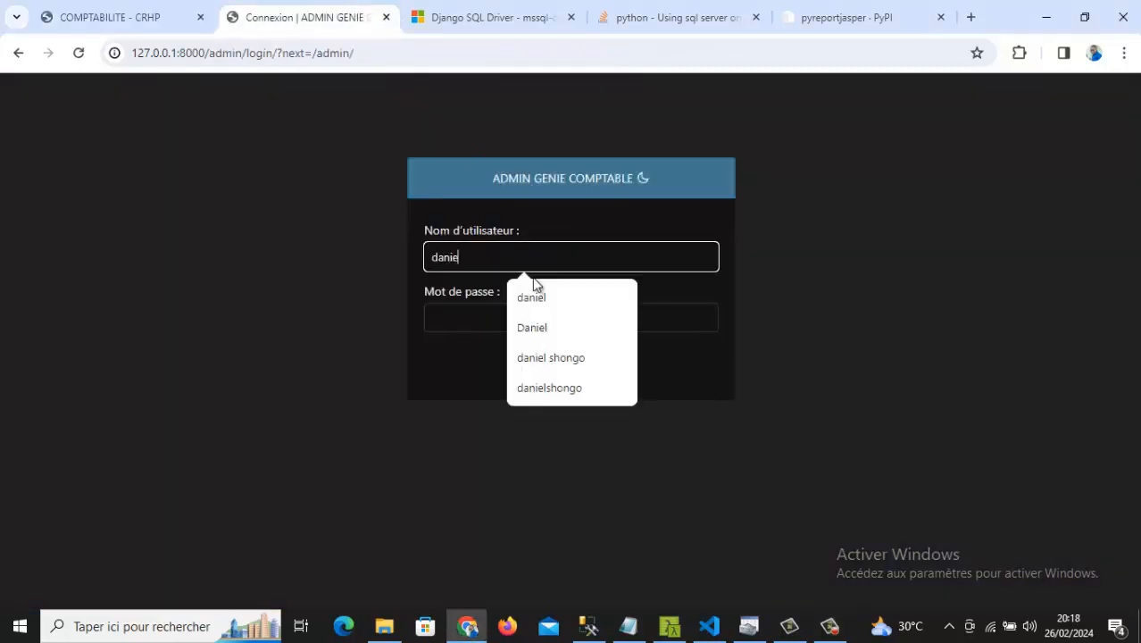
text(l)
click(452, 313)
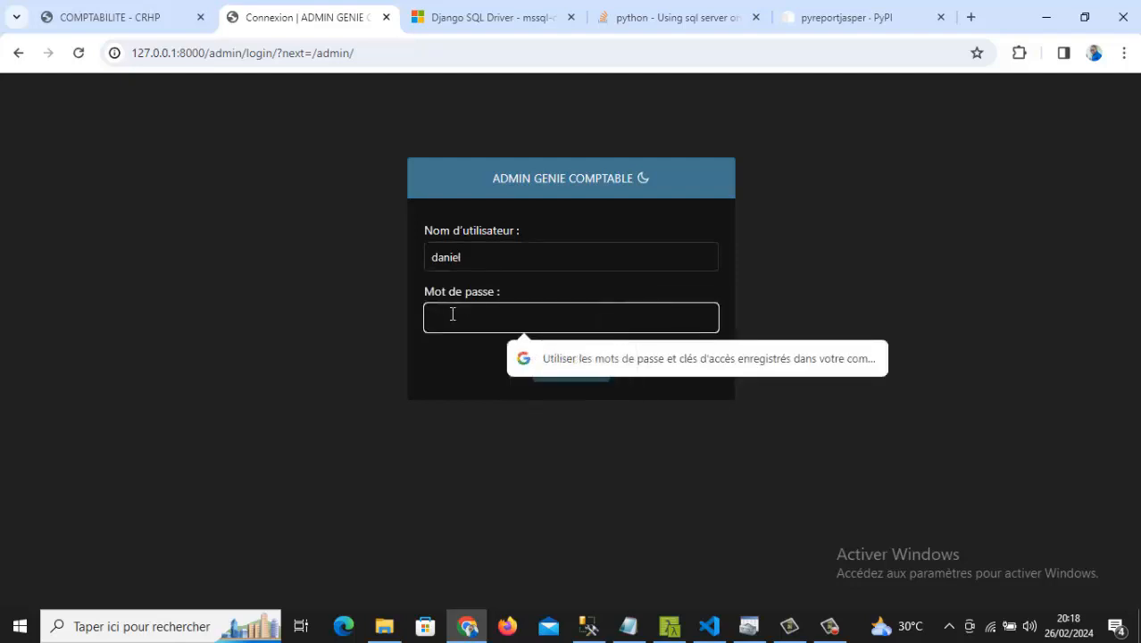
text(123)
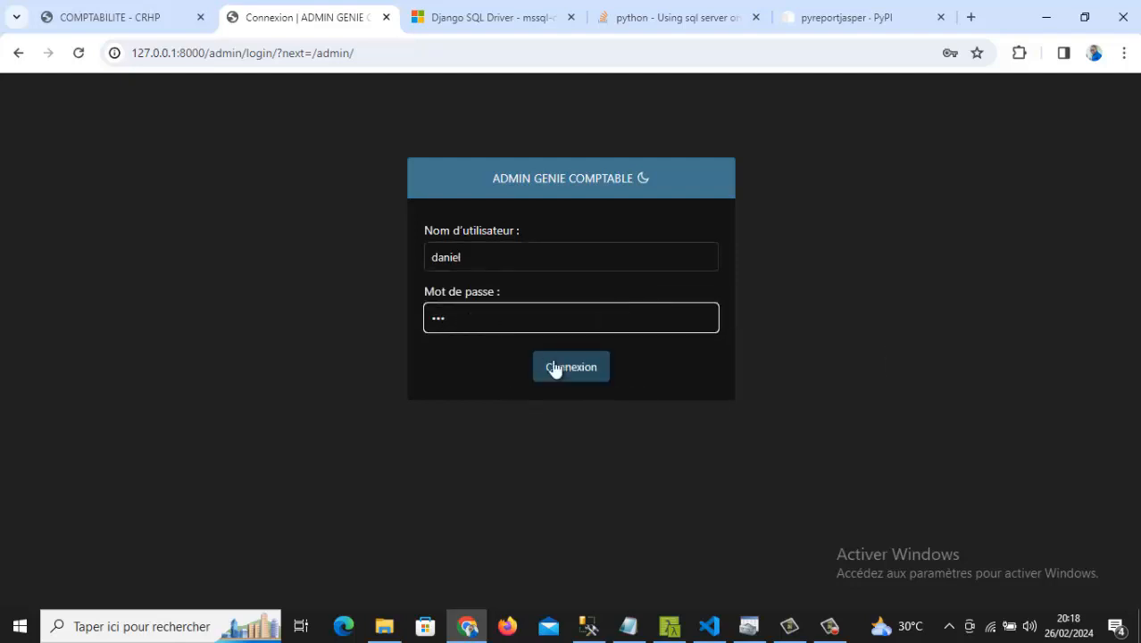
click(582, 373)
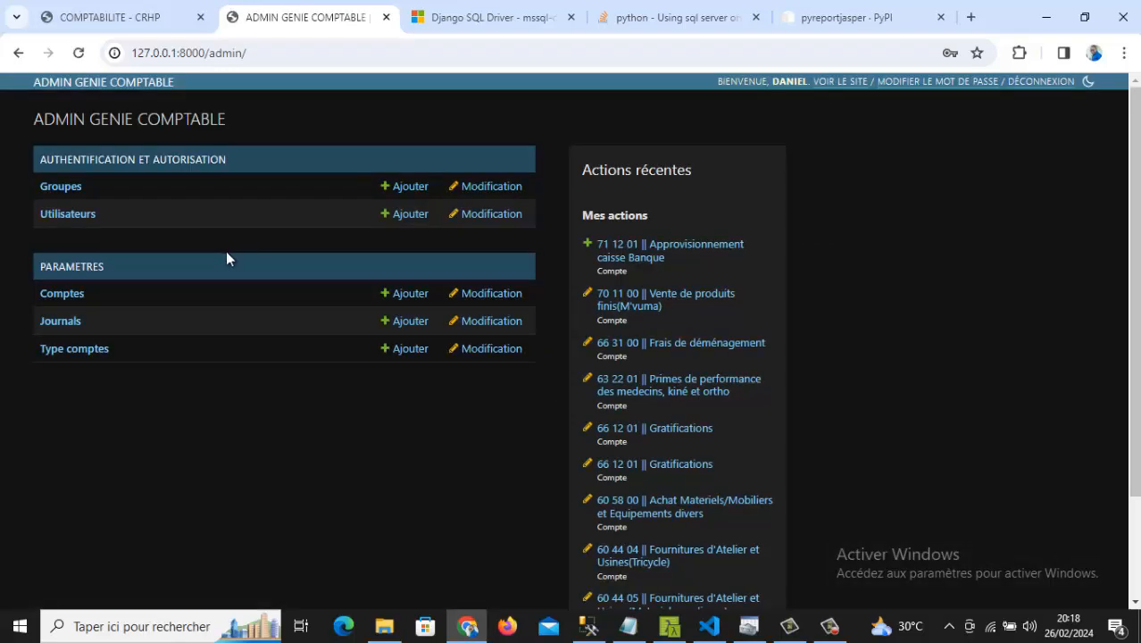
- Open the Comptes list and scroll through the accounts
click(57, 296)
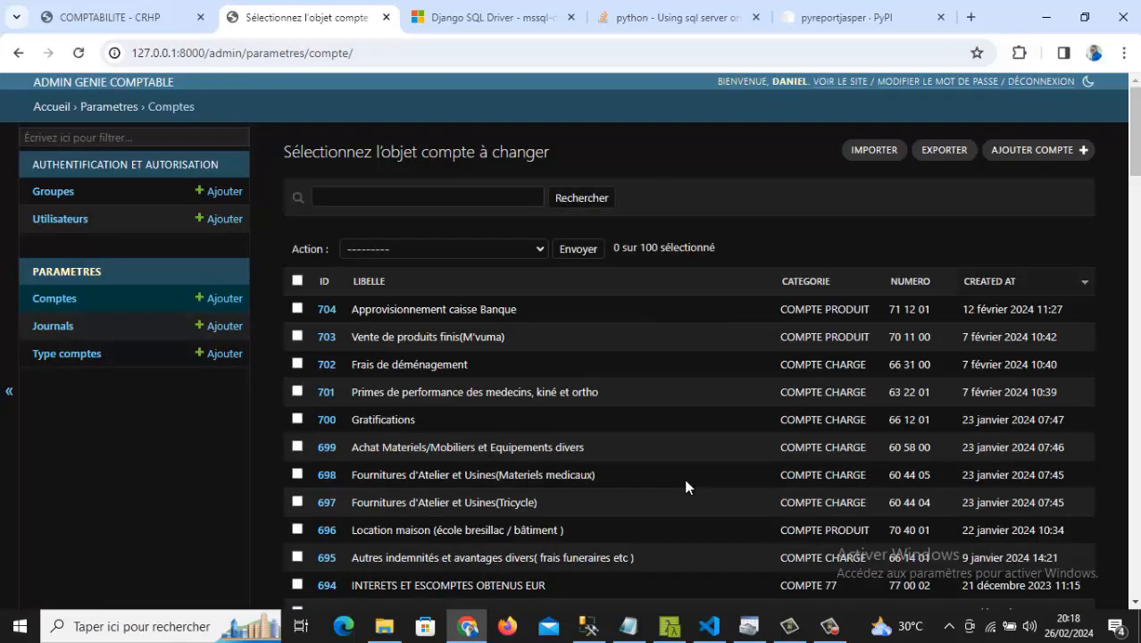
scroll(684, 486, down, 12)
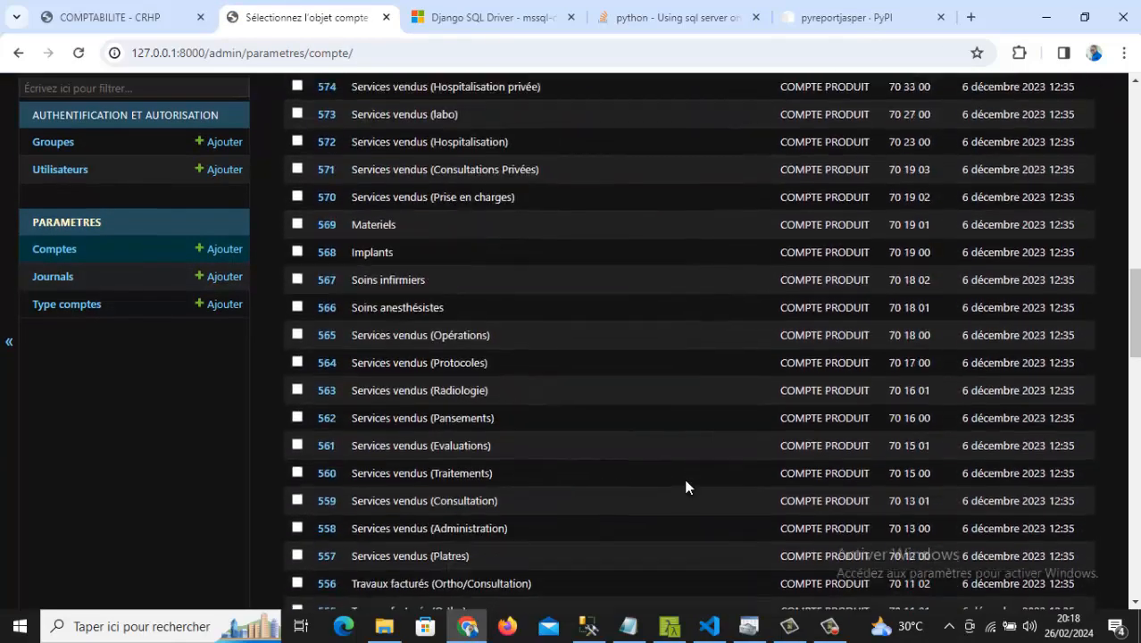
scroll(684, 482, down, 5)
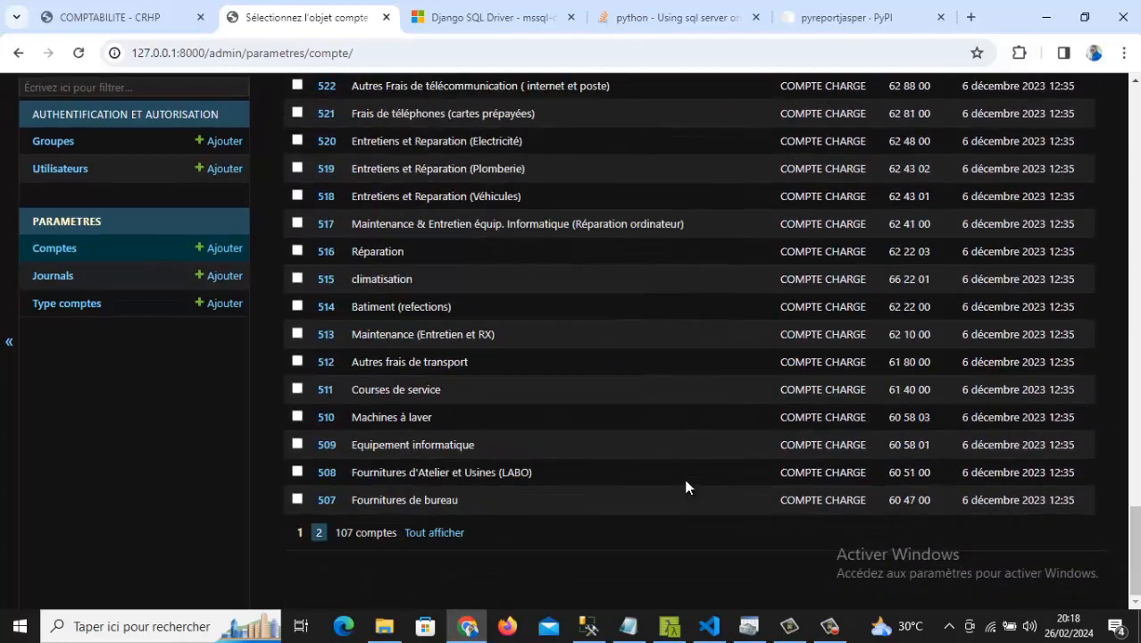
scroll(685, 486, up, 20)
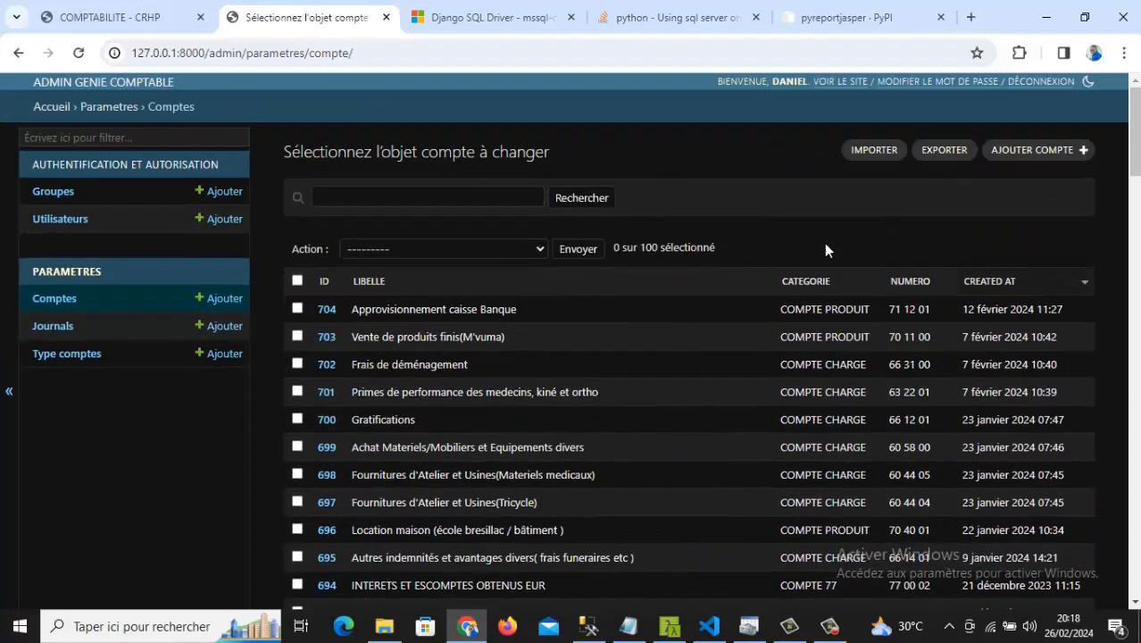
- Check the import page's accepted file formats, then return to the accounts list
click(848, 155)
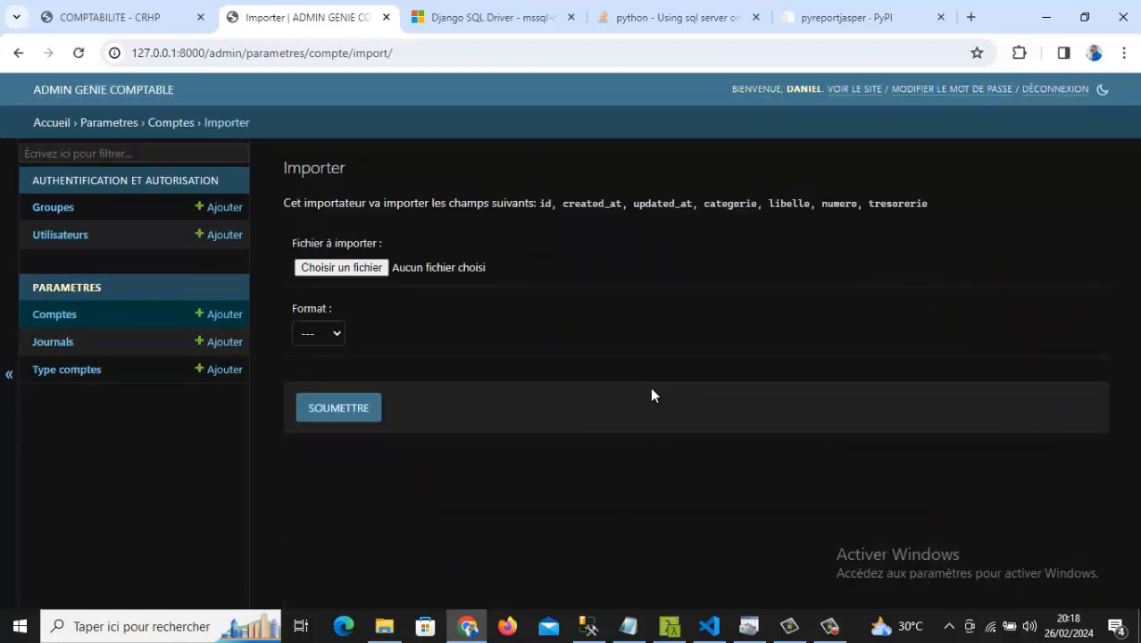
click(297, 333)
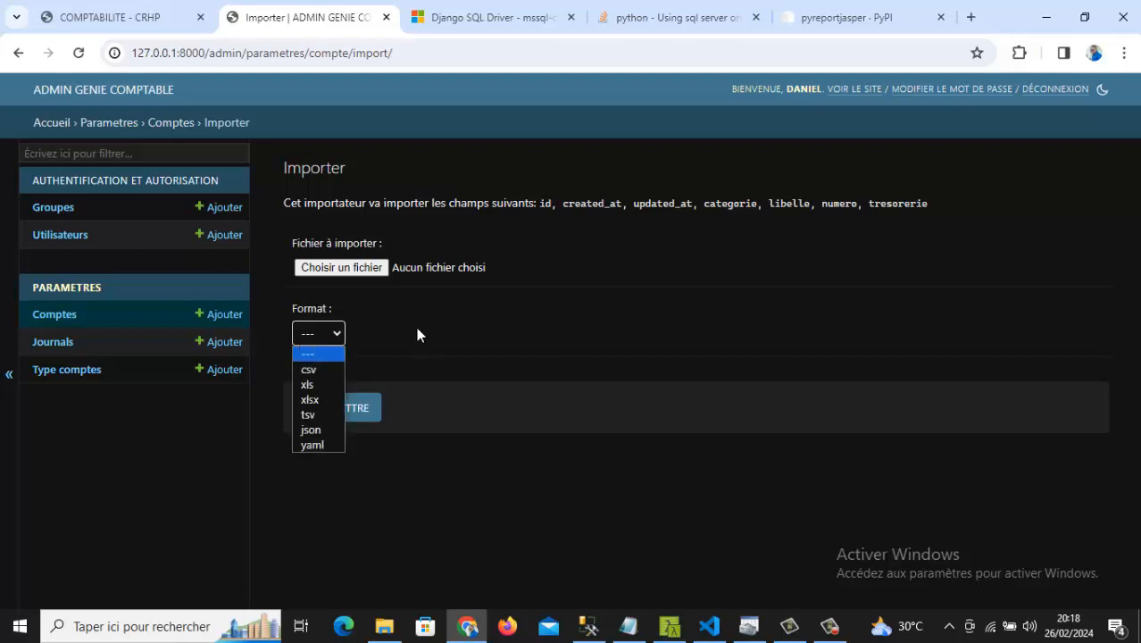
click(42, 321)
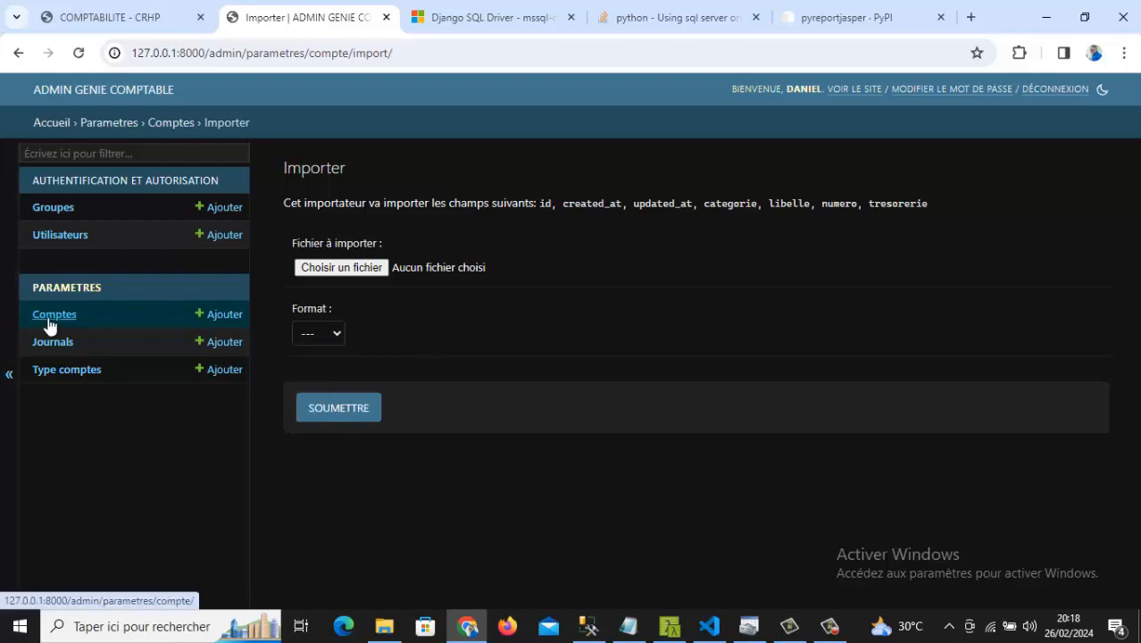
click(46, 323)
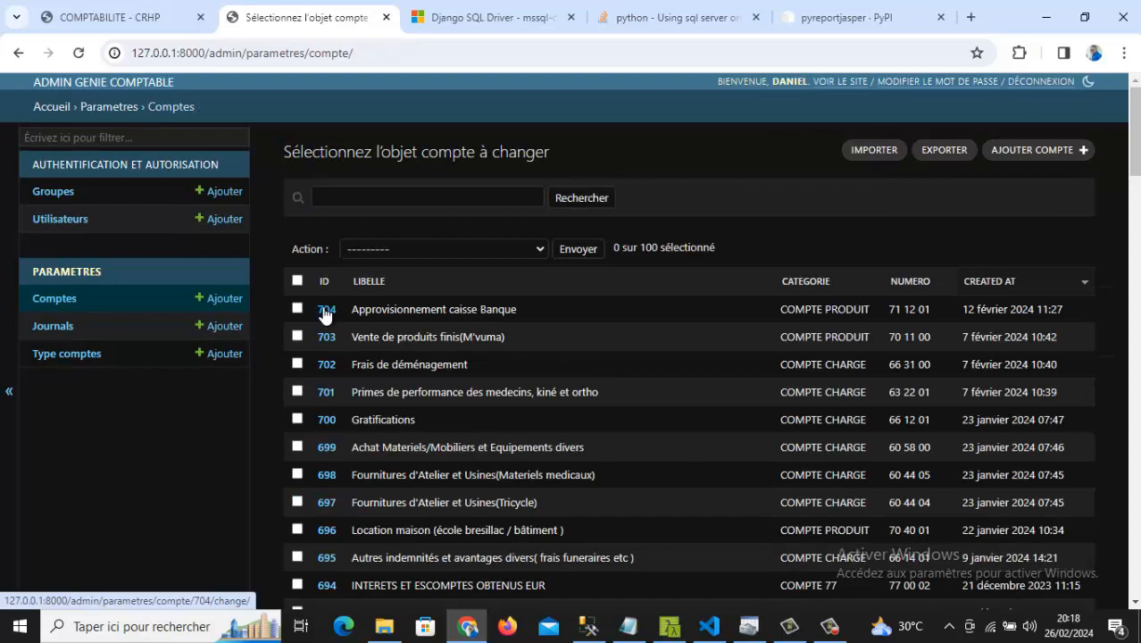
- Start a new account with AJOUTER COMPTE and list the Categorie options
click(1019, 149)
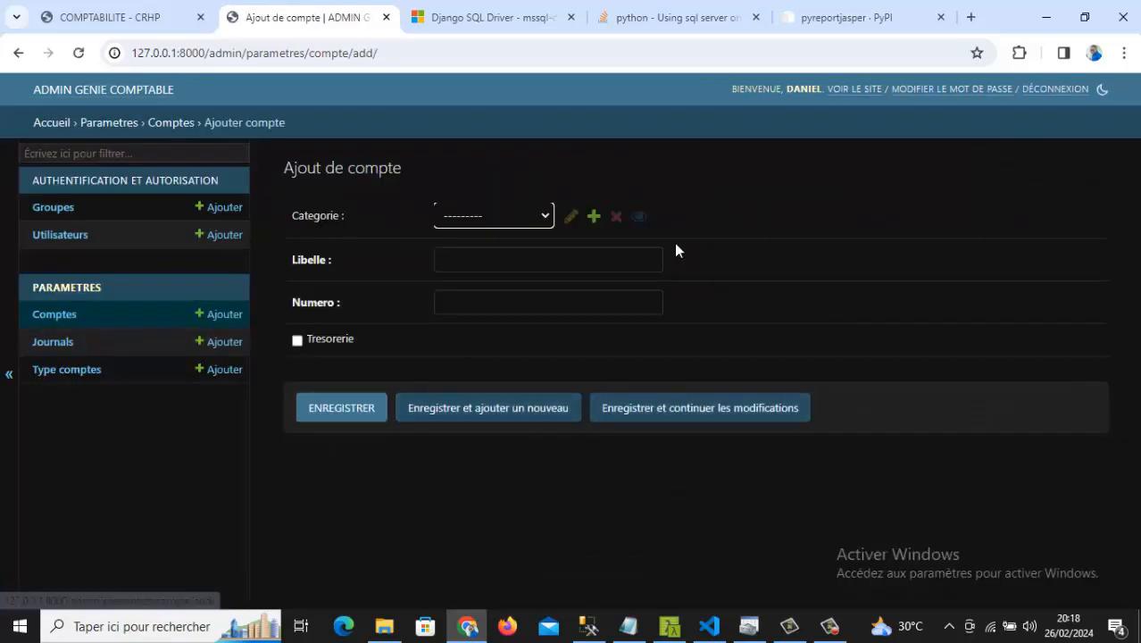
click(506, 221)
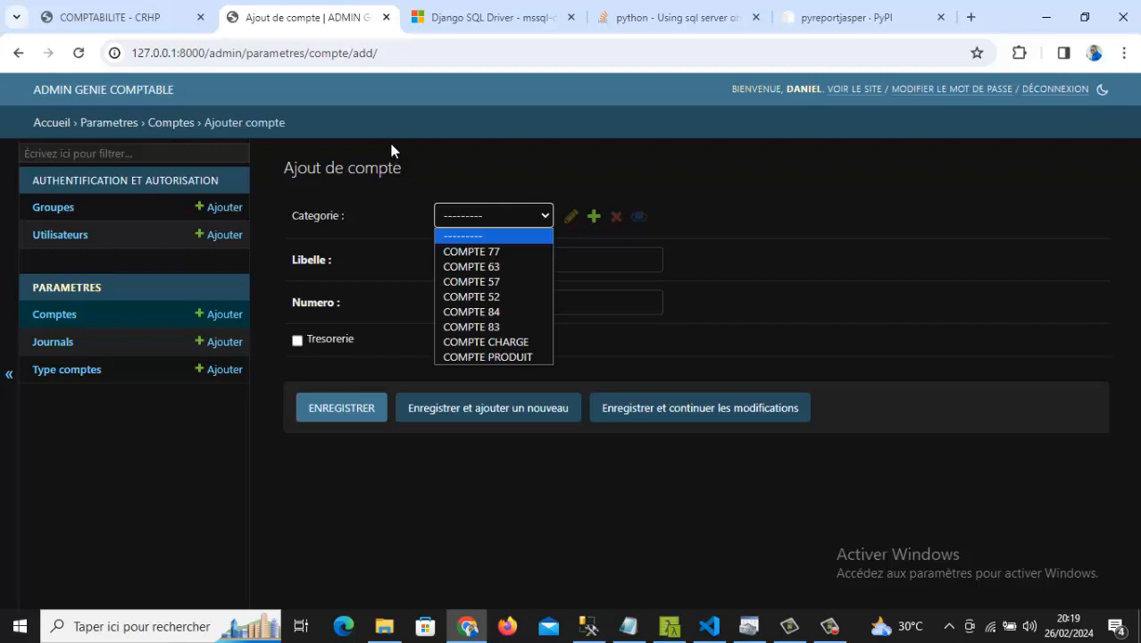
- Set the new account's category to COMPTE CHARGE, then go to the Type comptes list
click(478, 341)
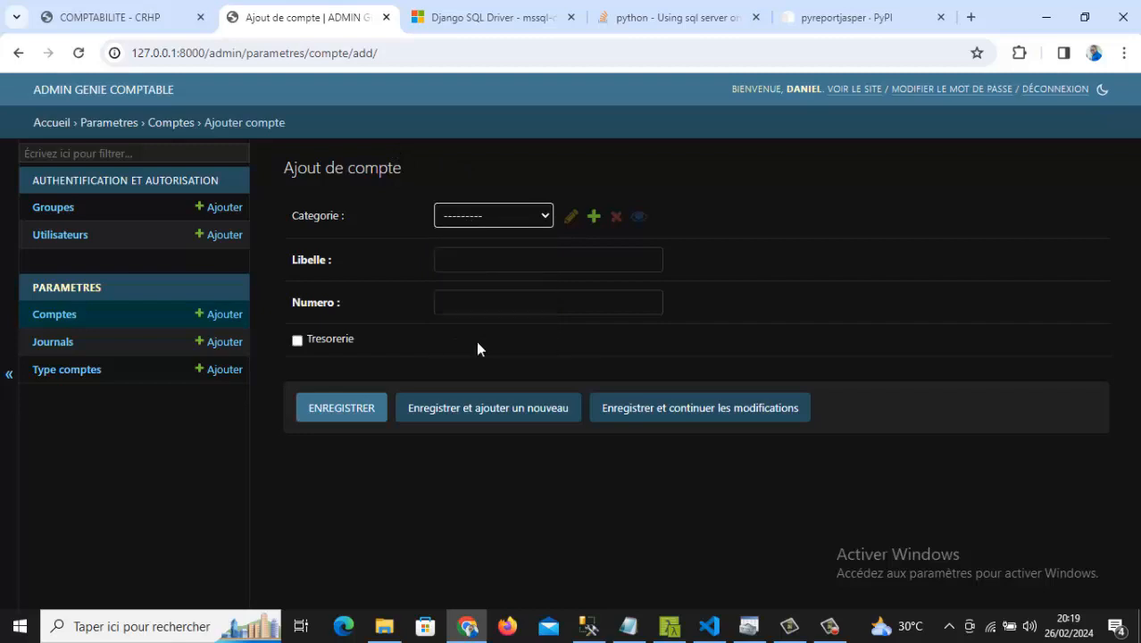
click(458, 250)
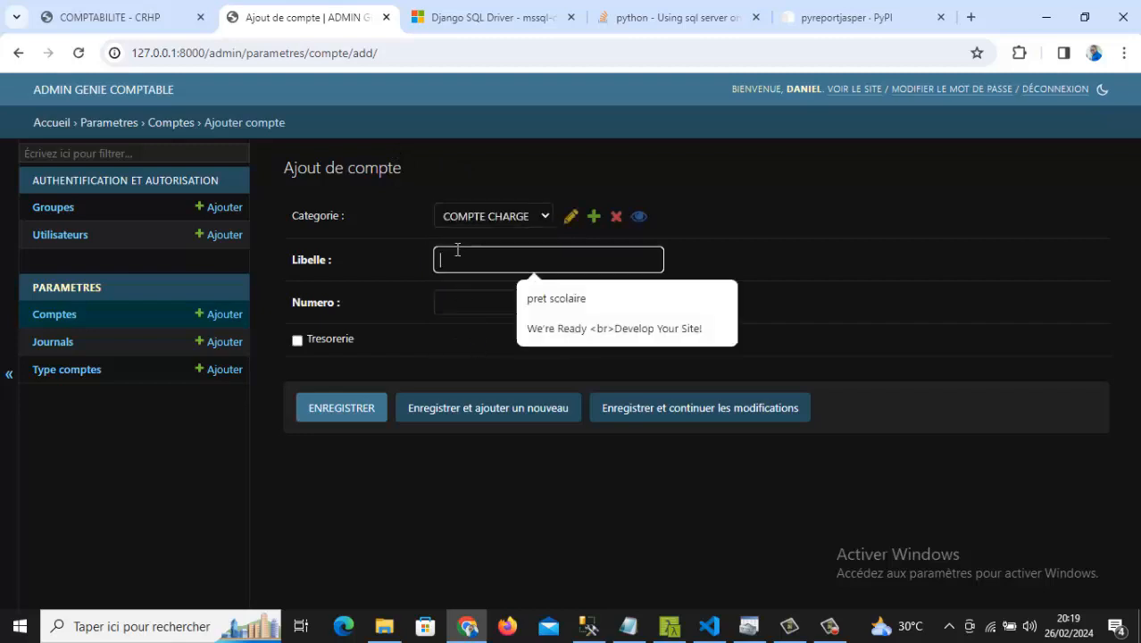
click(453, 300)
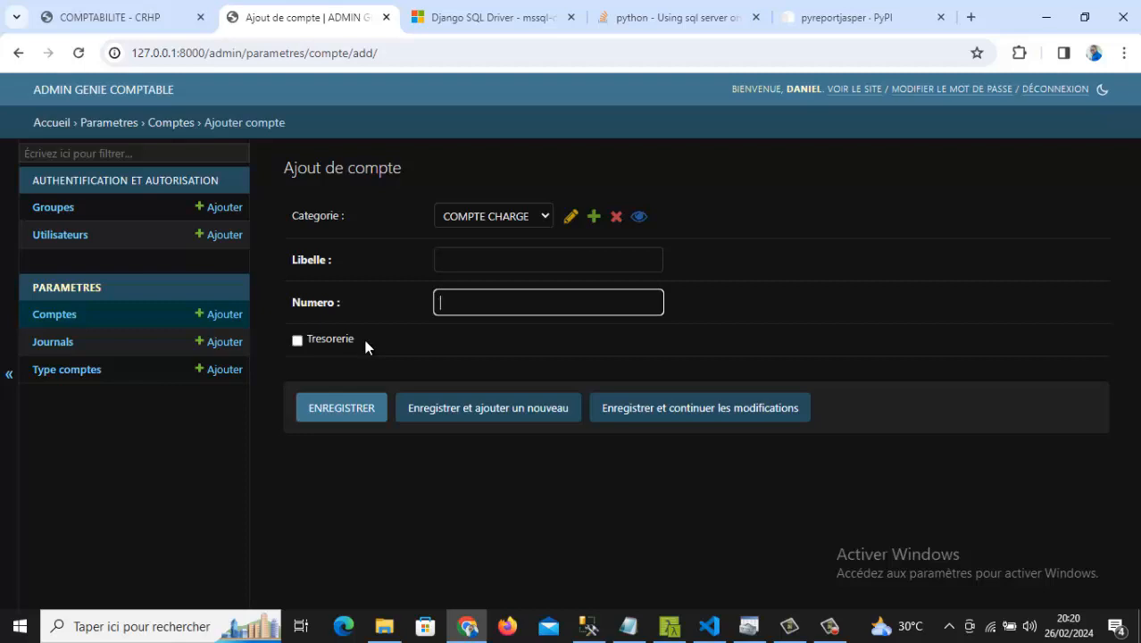
click(38, 371)
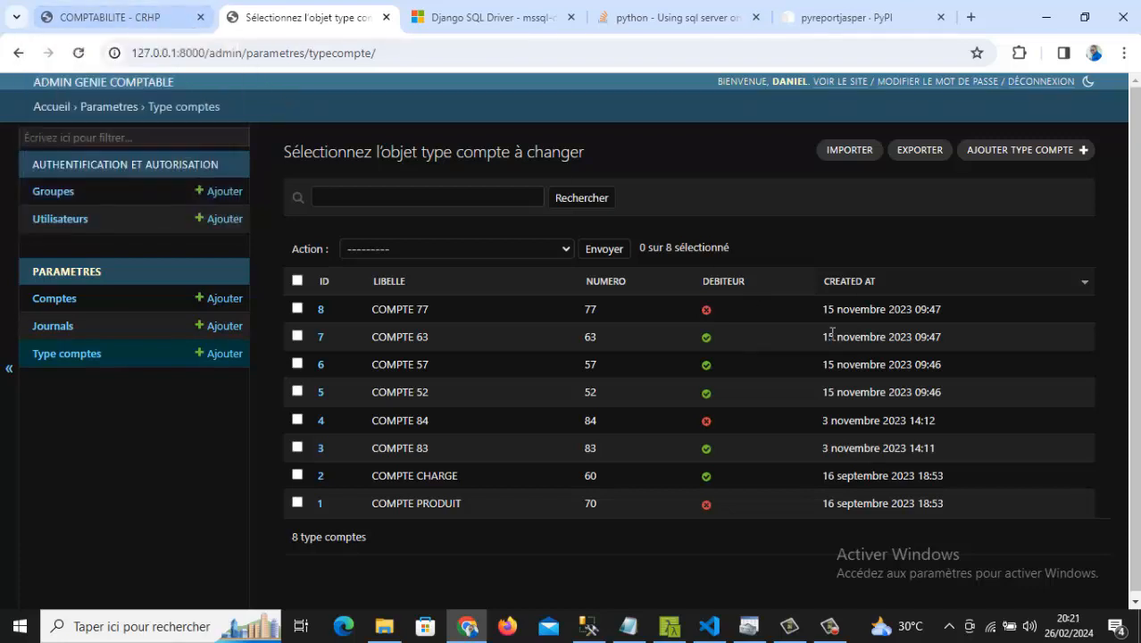
- Log out of the admin site with DÉCONNEXION after reviewing the account types
click(1029, 84)
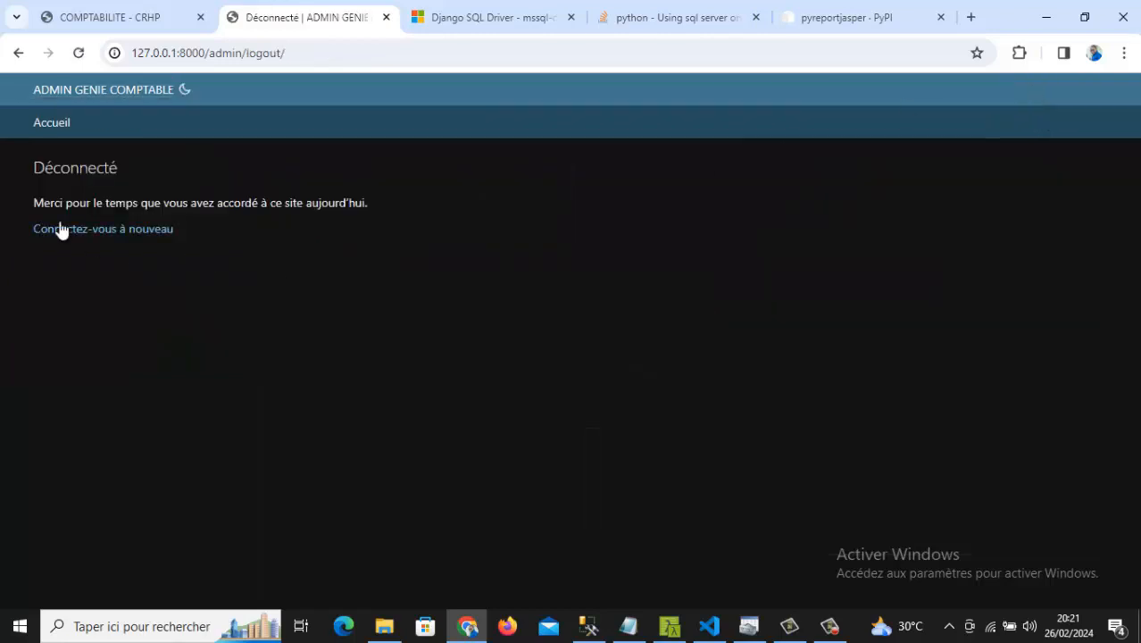
- Switch to the CRHP tab and reload the accounting app's login page
click(111, 23)
click(341, 47)
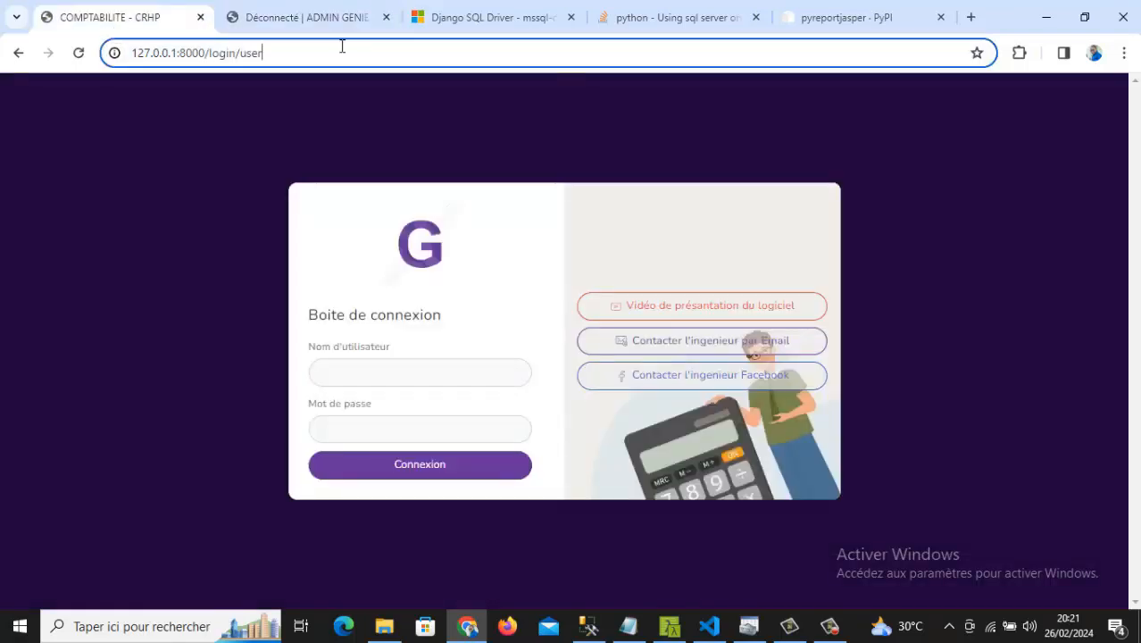
key(Return)
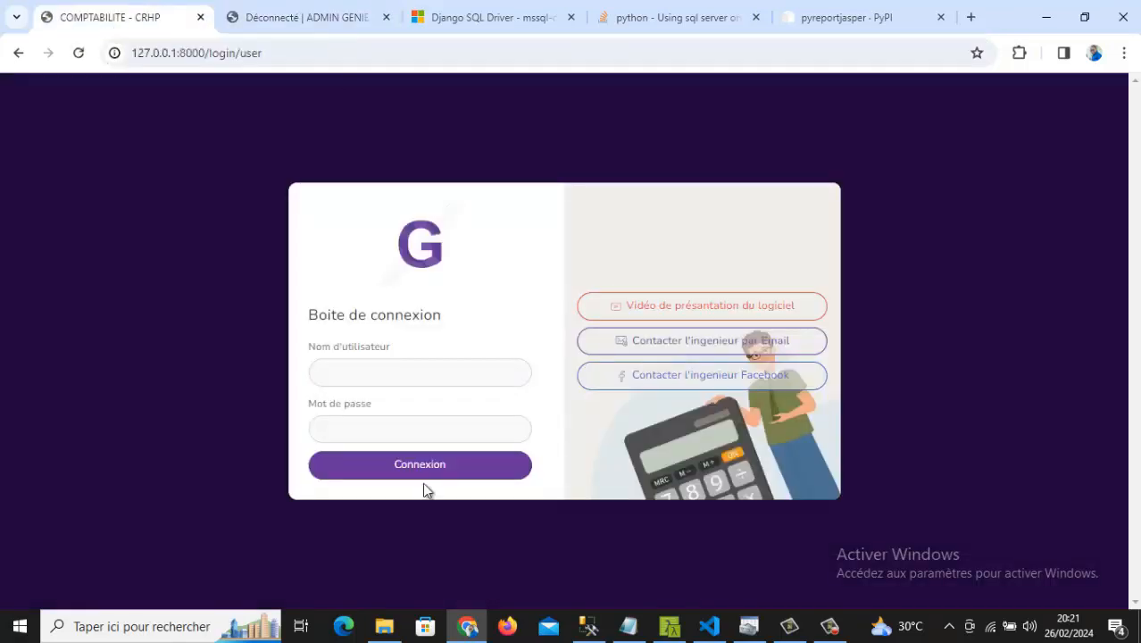
- Log into the accounting application with the user's username and password
click(469, 361)
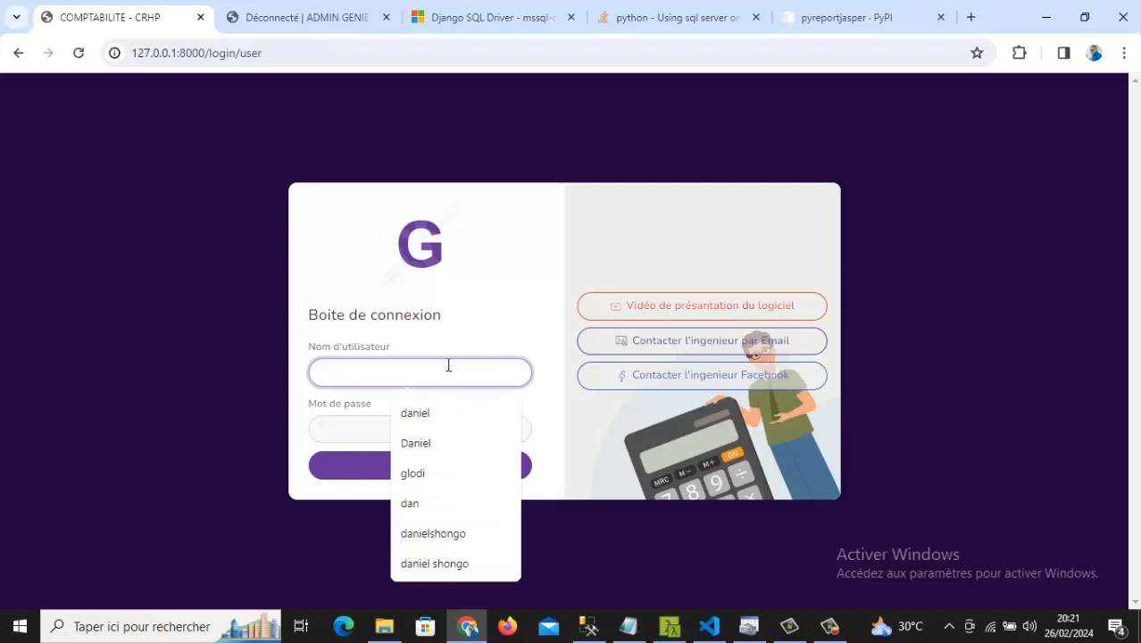
text(ek)
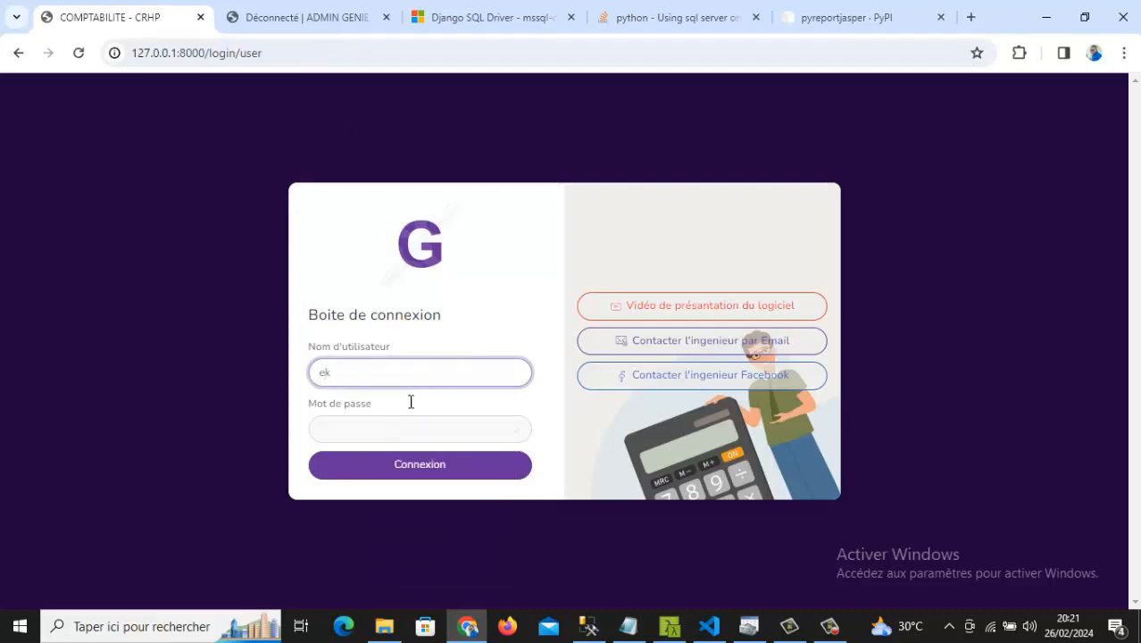
click(368, 437)
text(123)
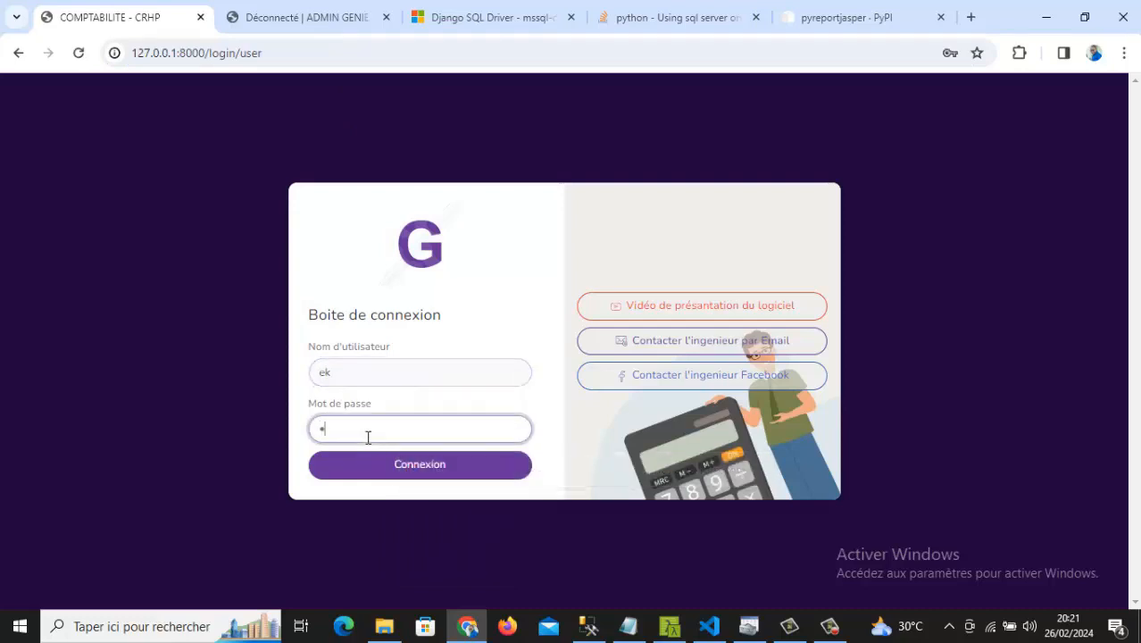
click(435, 478)
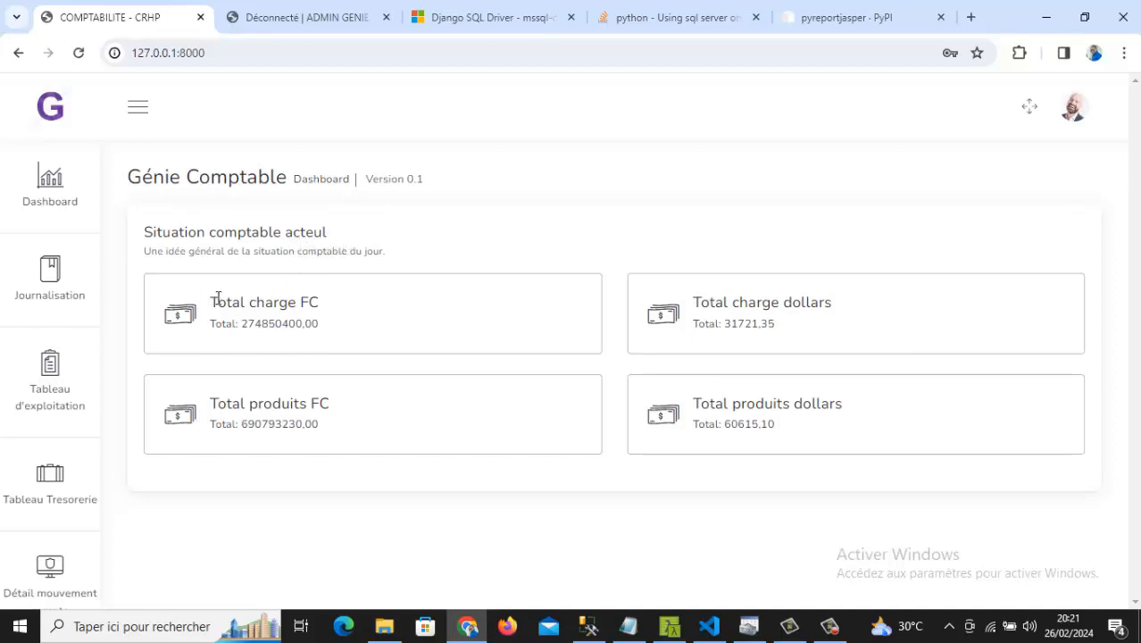
- Highlight the Total charge FC and dollars titles, then open the Journalisation list
drag(218, 298, 310, 304)
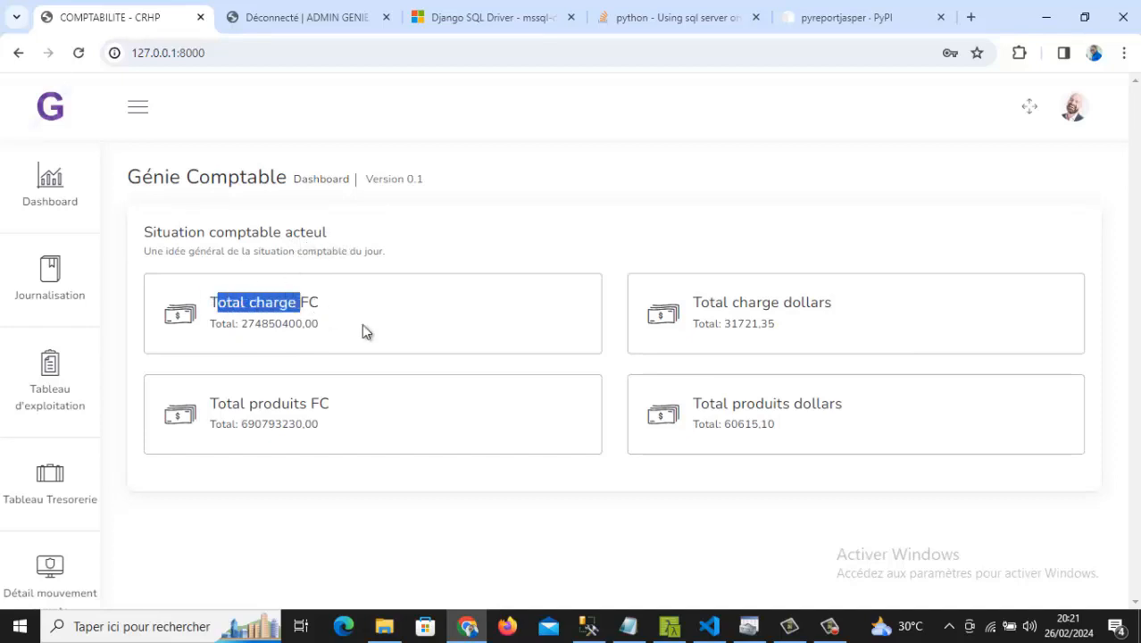
drag(691, 304, 837, 303)
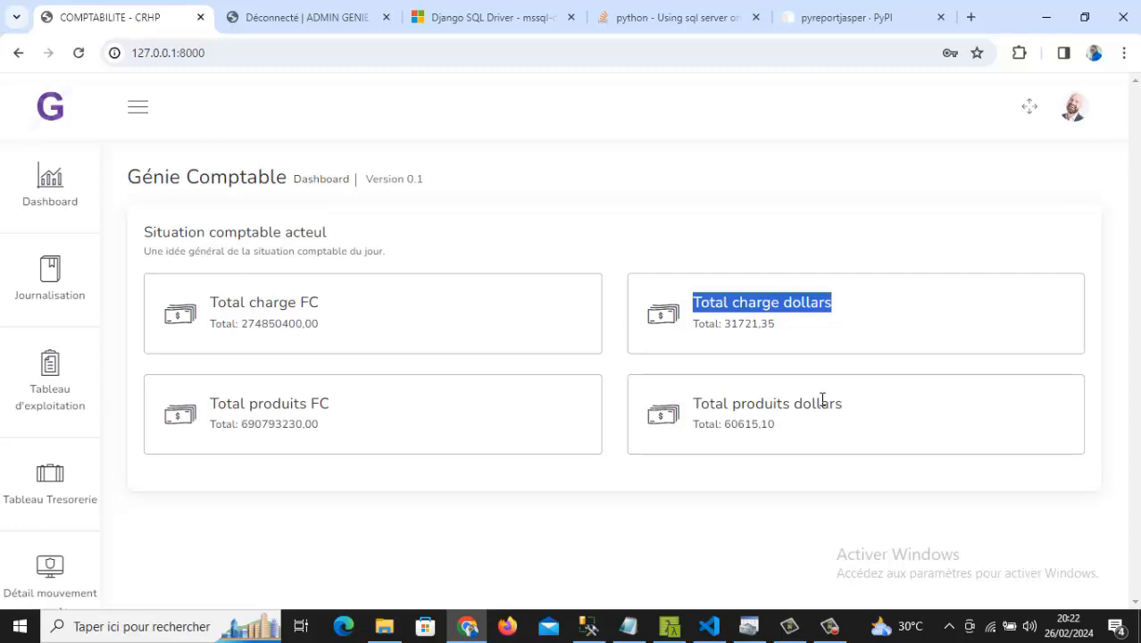
click(32, 275)
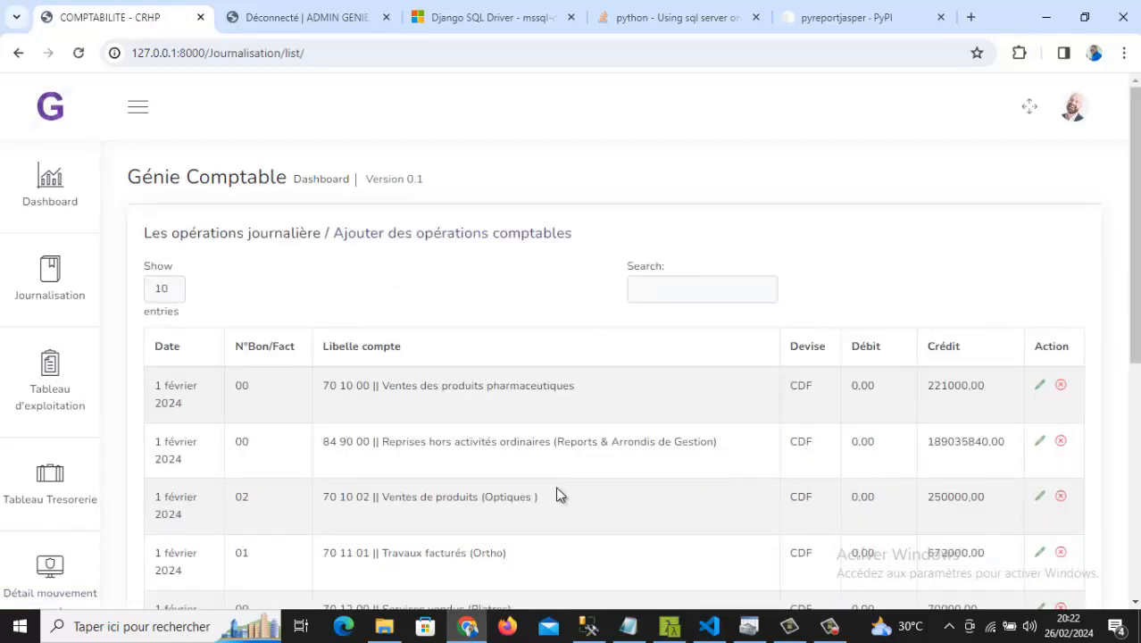
- Open the 'Ajouter des opérations comptables' entry form from the journal list
scroll(556, 487, right, 1)
scroll(556, 494, left, 1)
scroll(555, 495, down, 4)
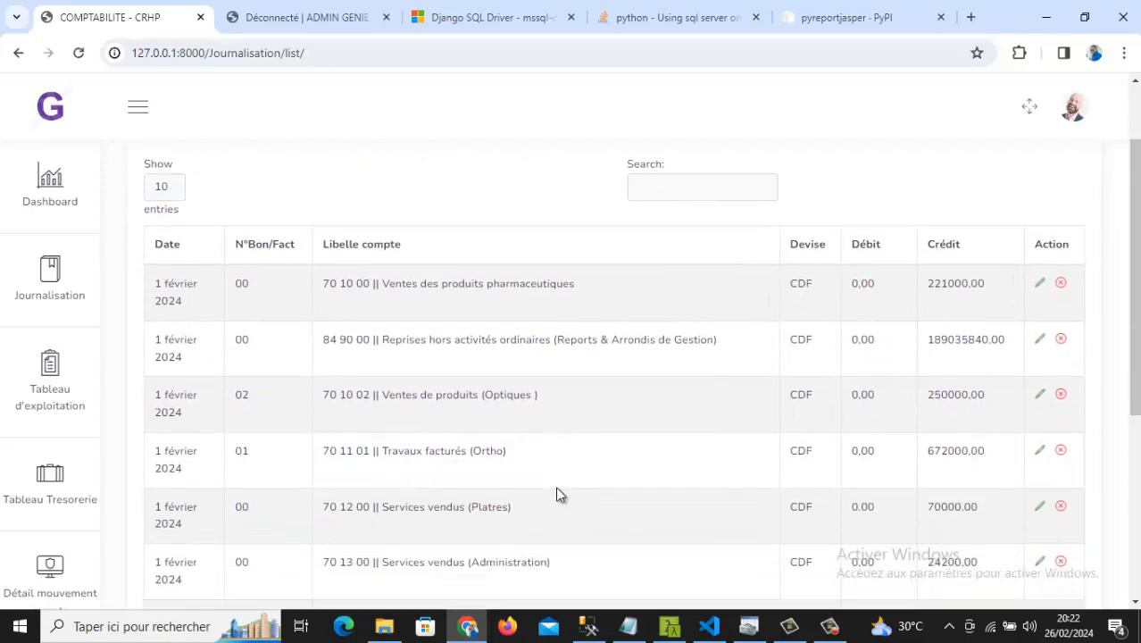
scroll(576, 358, down, 1)
scroll(579, 362, up, 2)
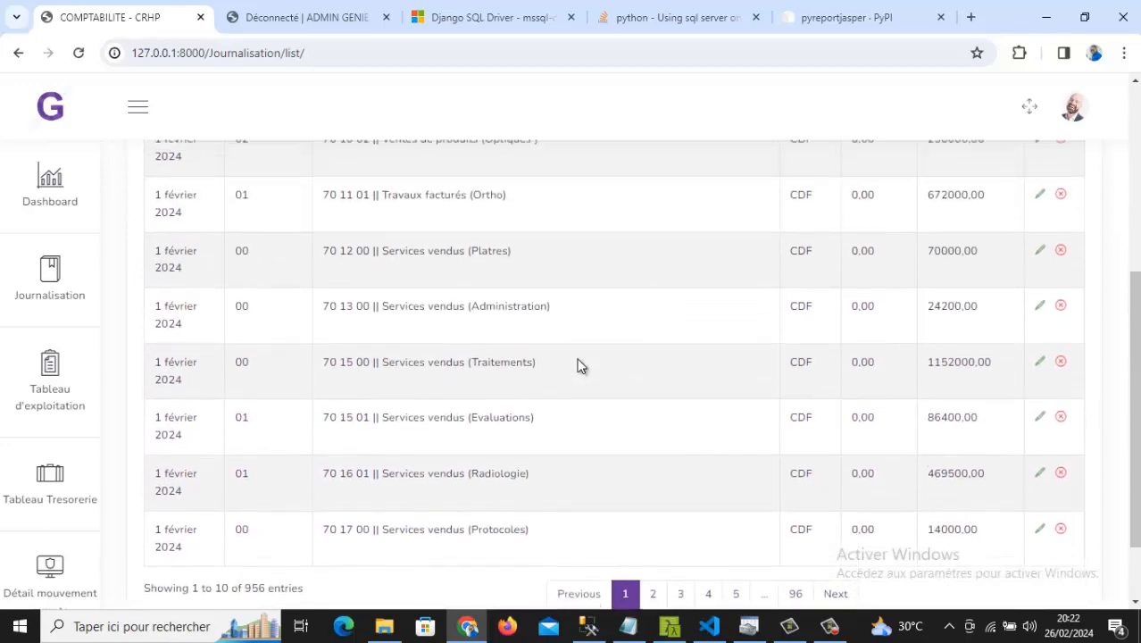
scroll(577, 366, up, 3)
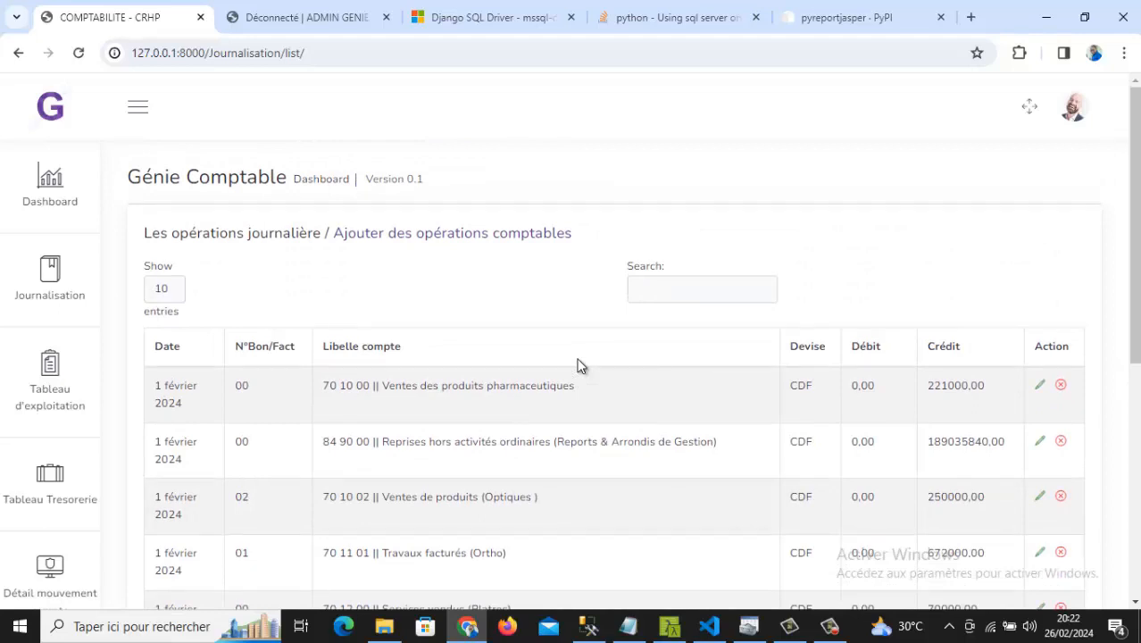
click(453, 235)
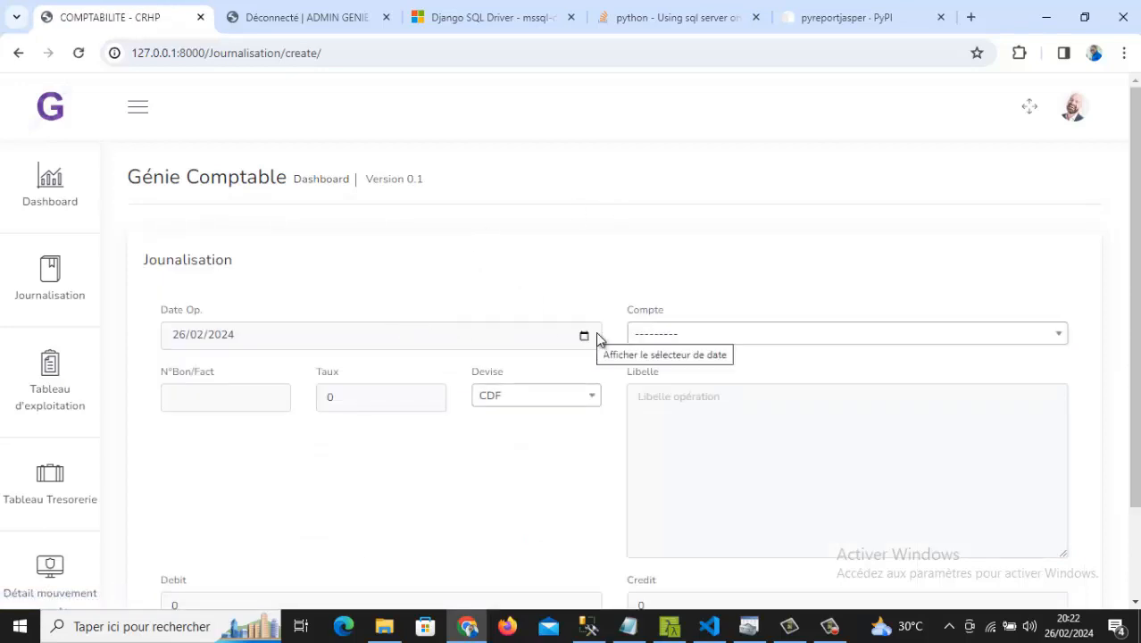
- Search for and choose account 60 42 00 Fournitures petrolières
click(677, 340)
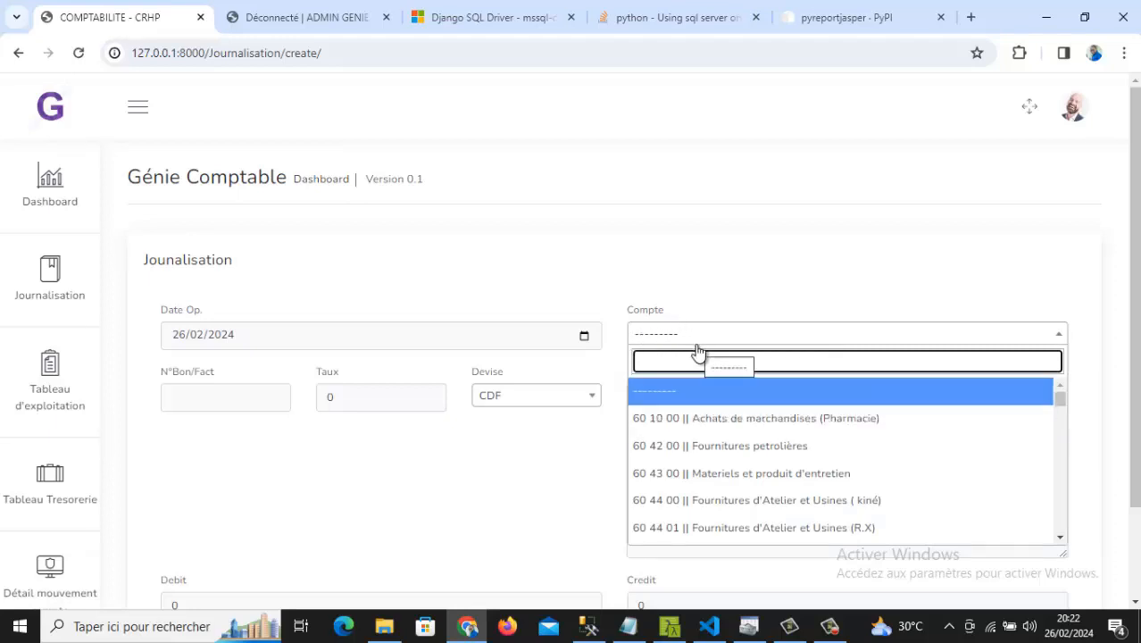
text(32)
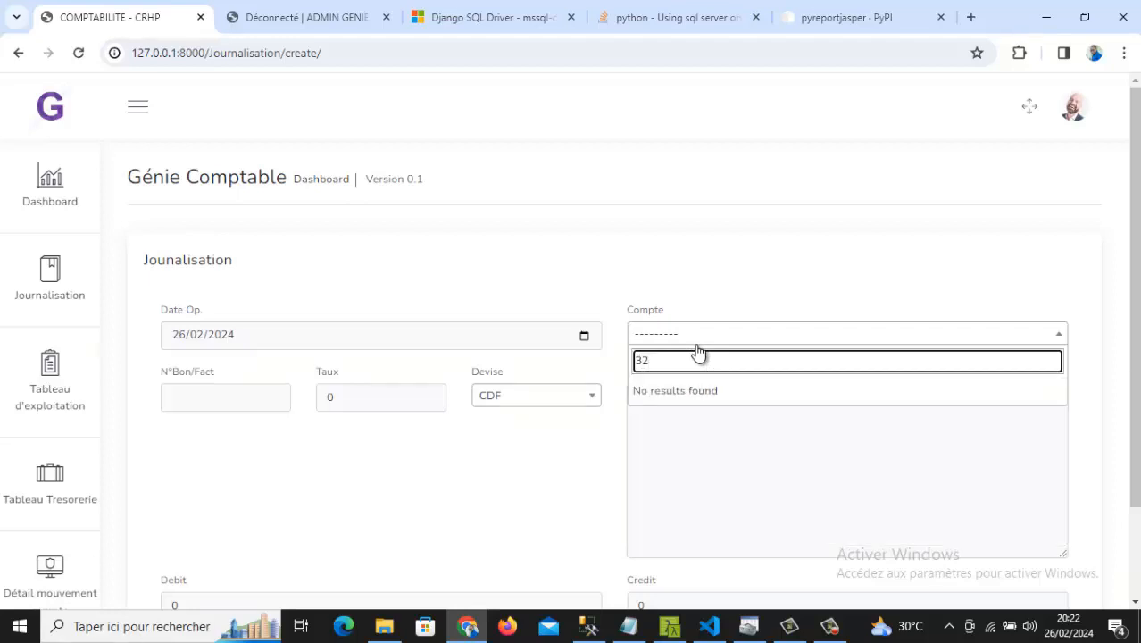
key(BackSpace)
key(BackSpace)
text(6)
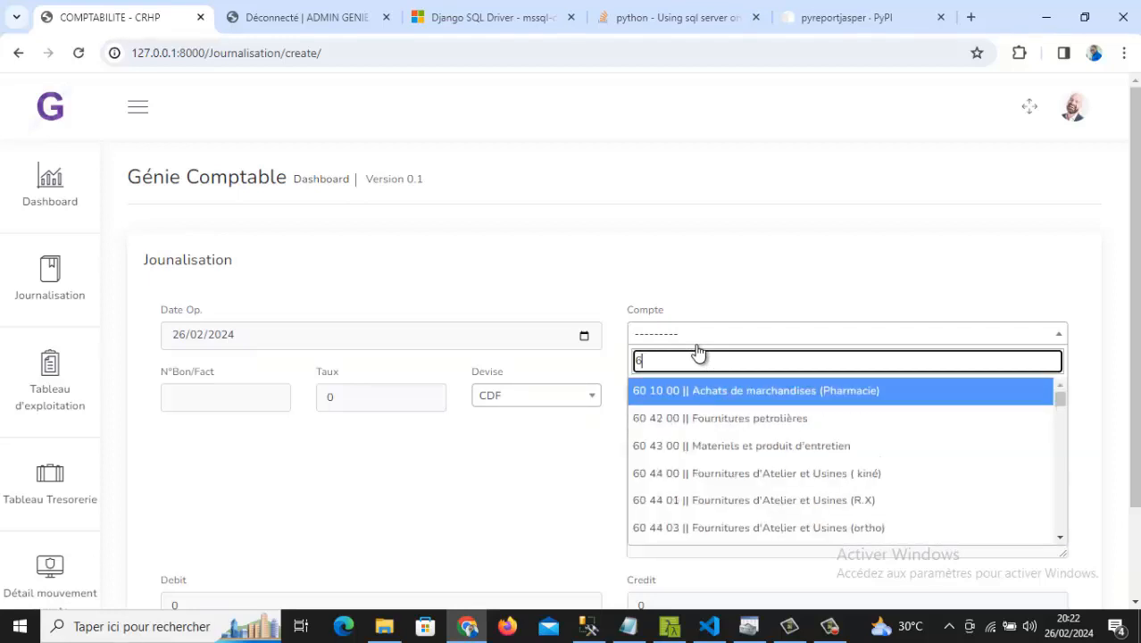
text(04)
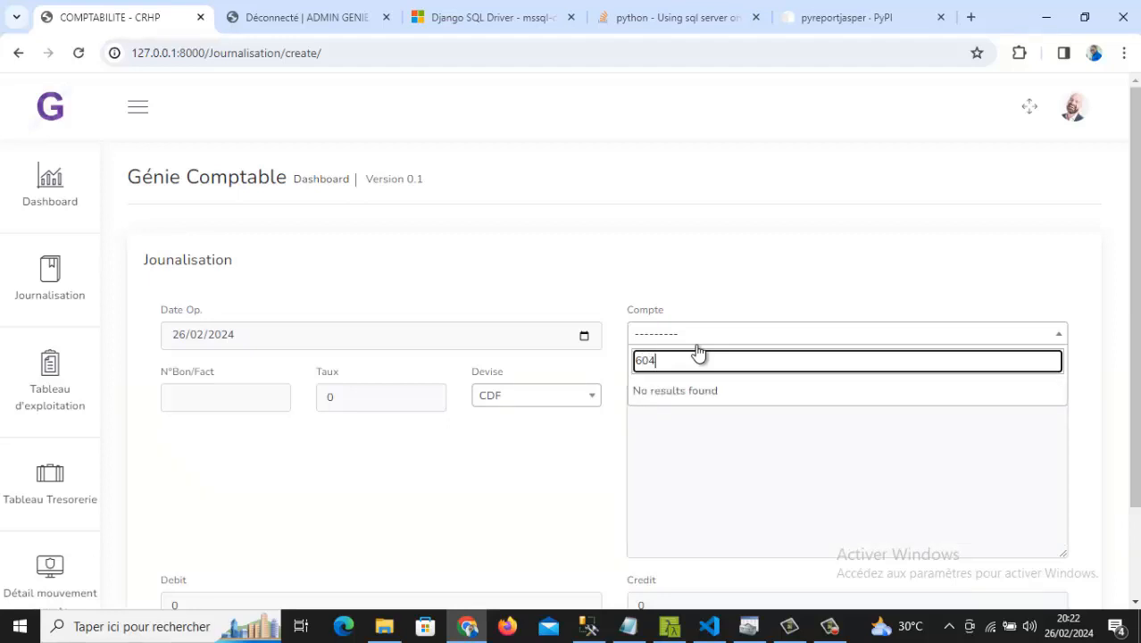
key(BackSpace)
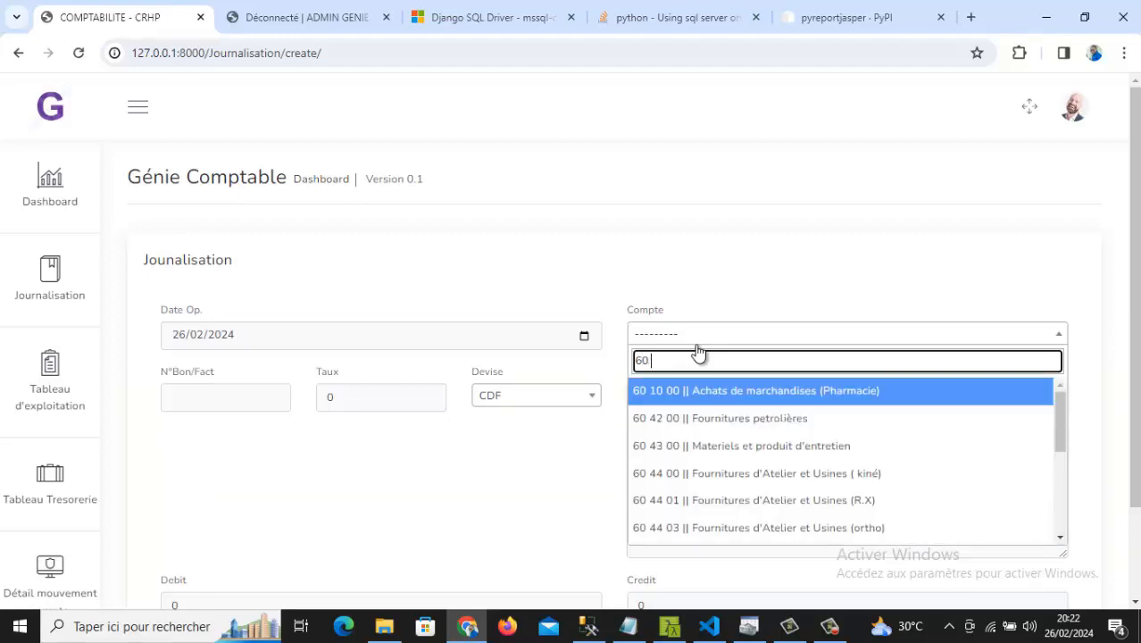
text(4)
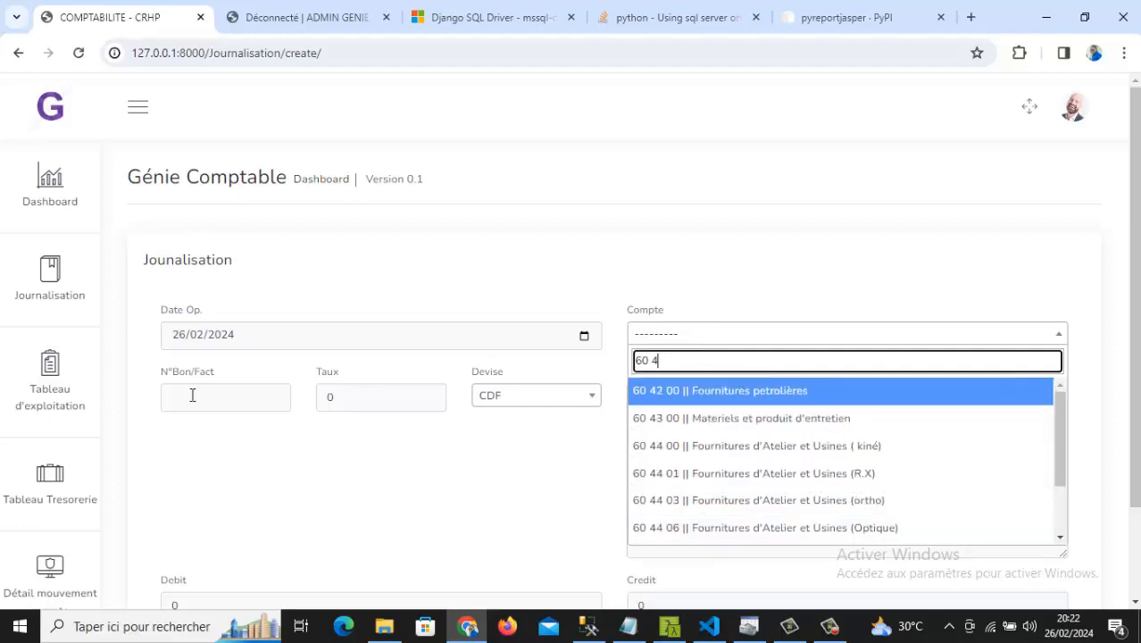
click(661, 393)
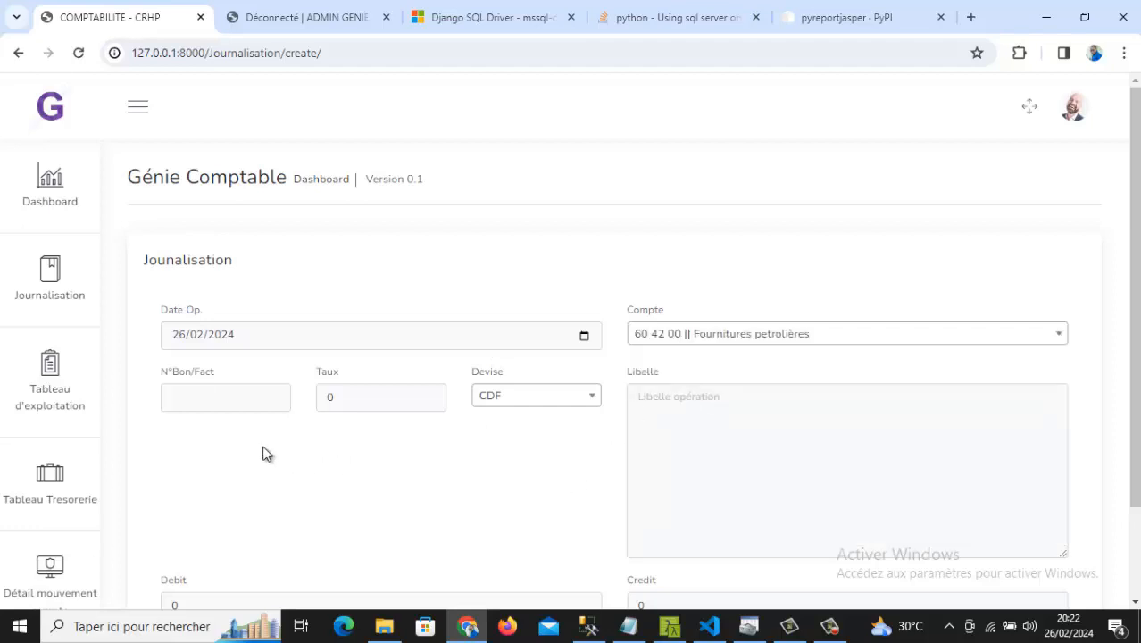
- Set voucher number 1233, exchange rate 2600 and currency CDF
click(198, 400)
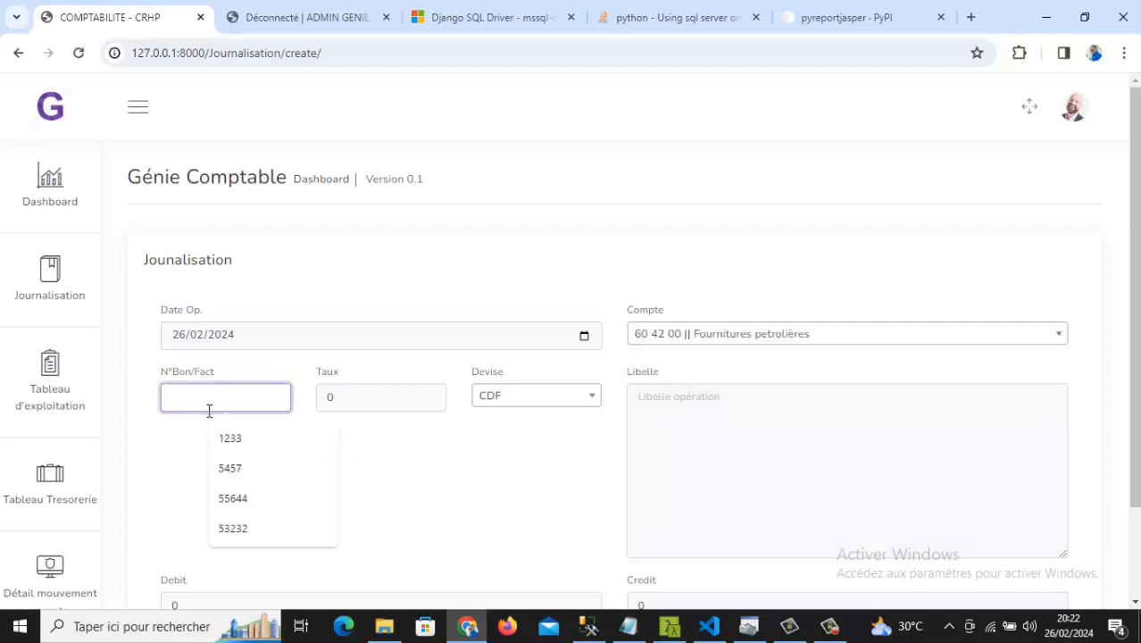
click(228, 437)
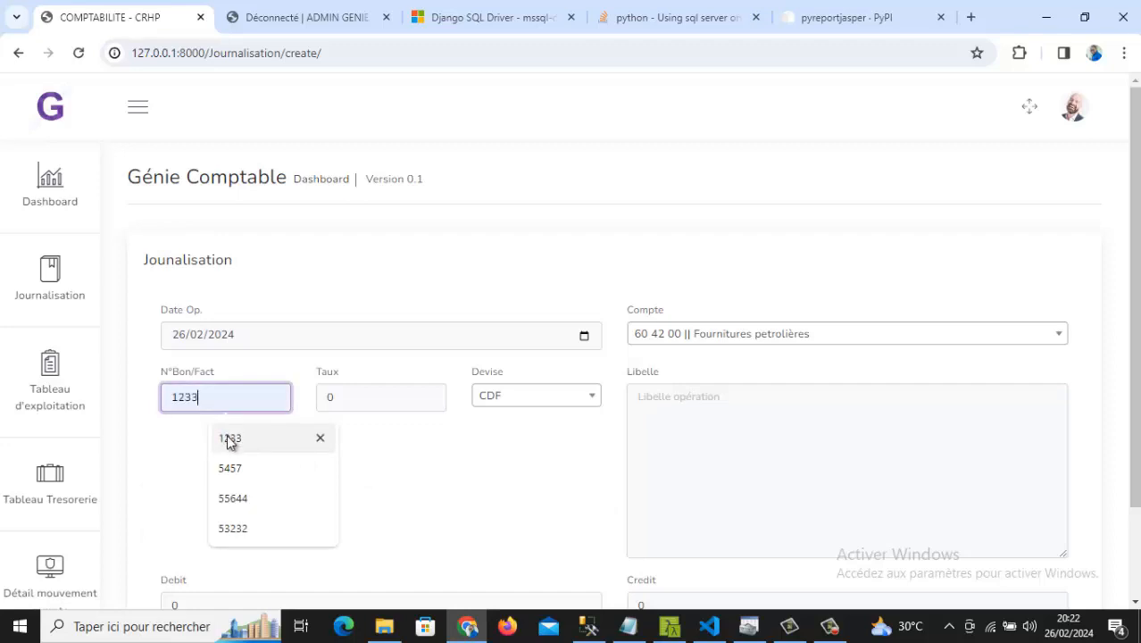
click(367, 395)
drag(368, 394, 319, 389)
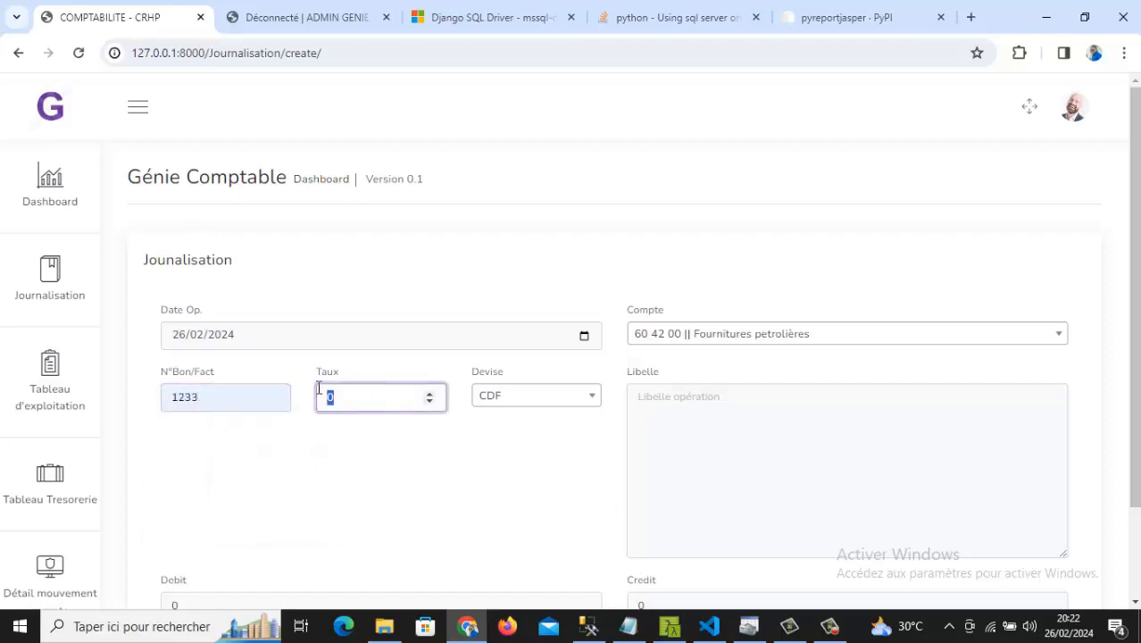
text(2600)
click(572, 400)
click(572, 400)
click(574, 400)
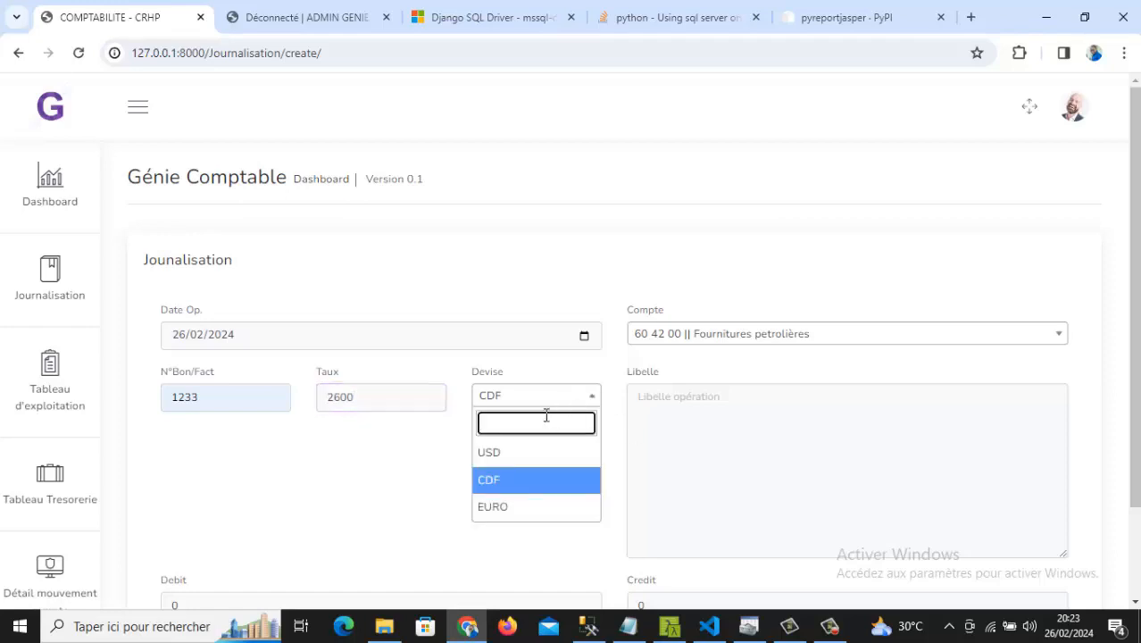
click(514, 479)
- Enter label 'ok' and debit 400, then save the journal entry
click(786, 491)
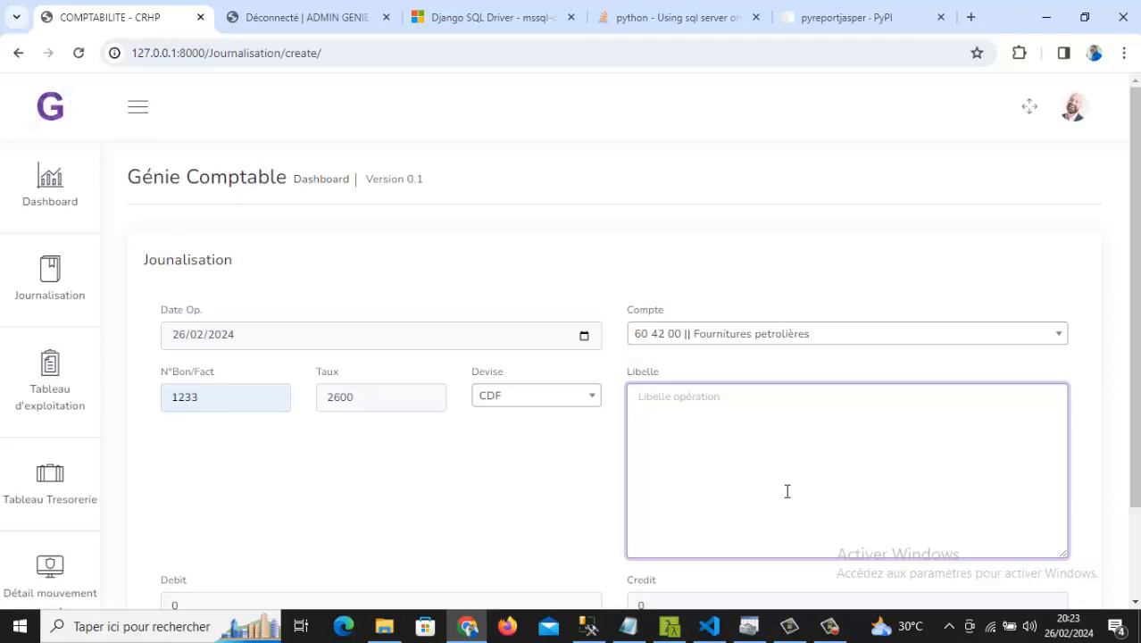
text(ok)
scroll(786, 491, down, 2)
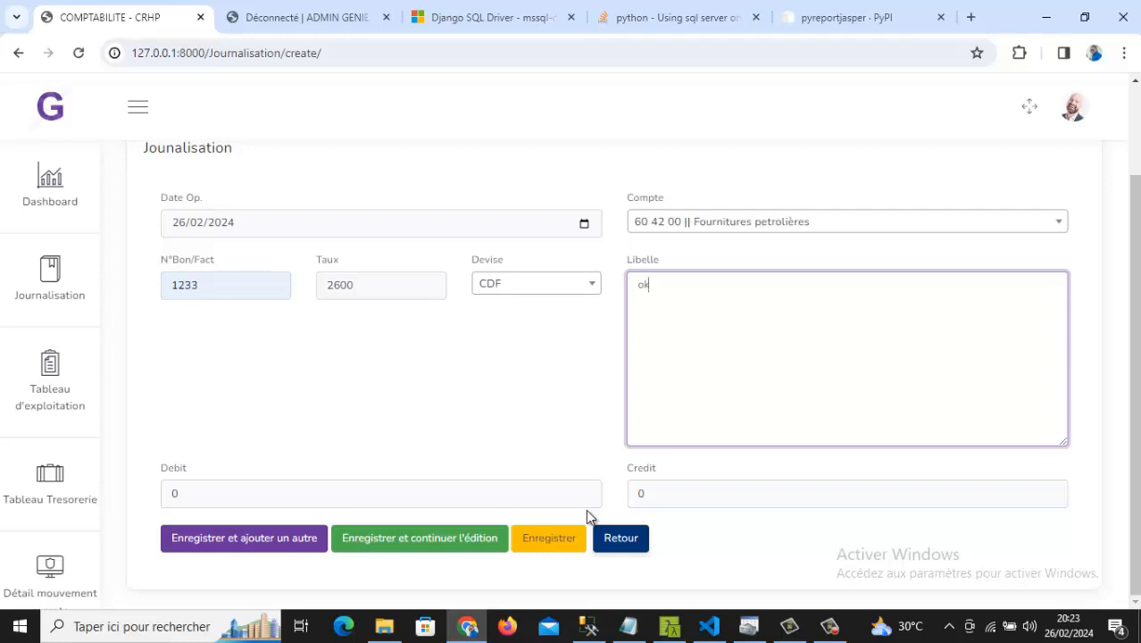
click(366, 493)
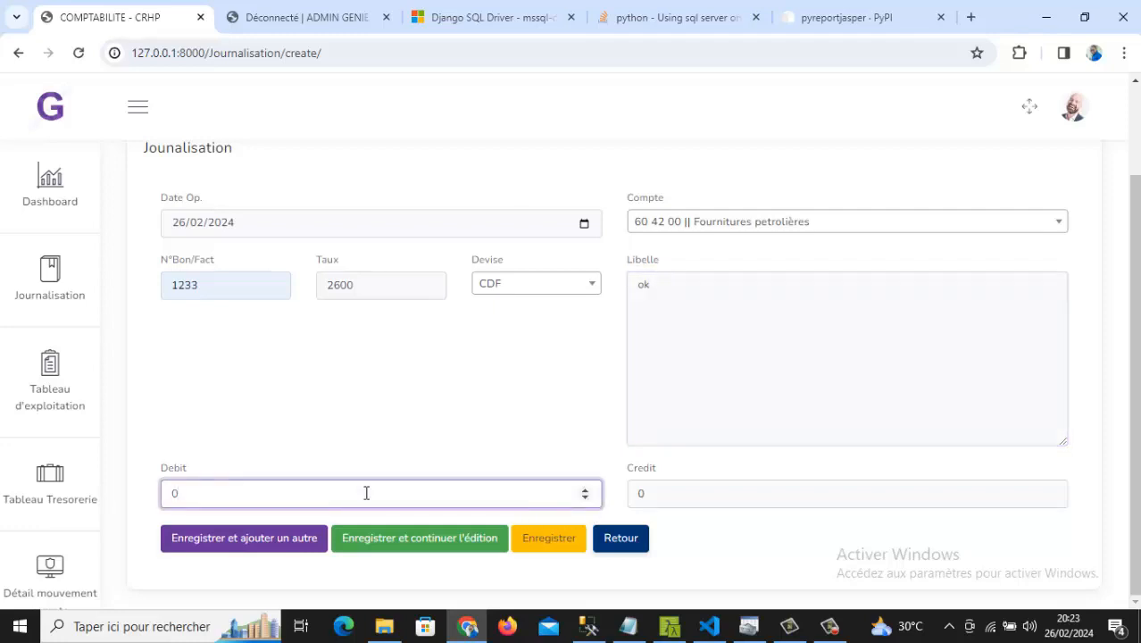
double_click(175, 490)
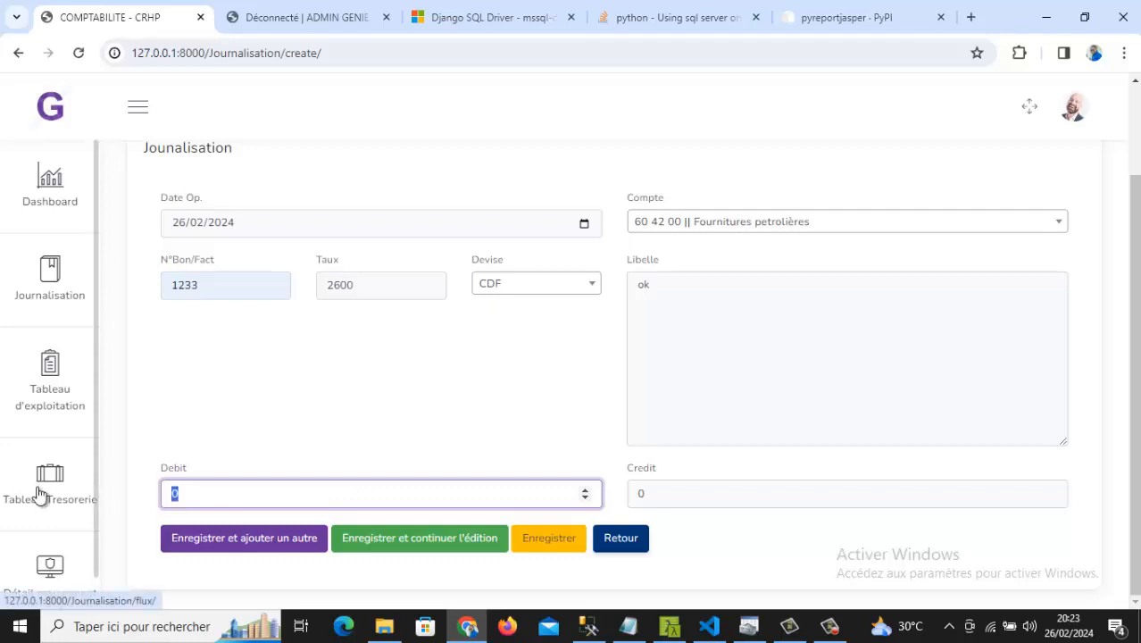
text(400)
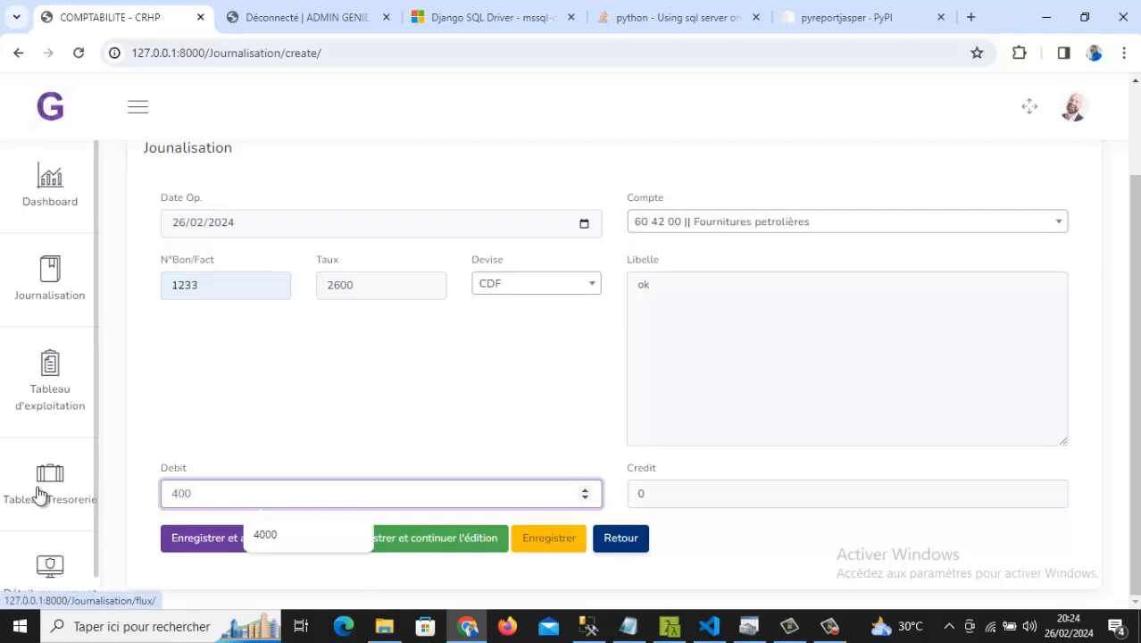
click(240, 435)
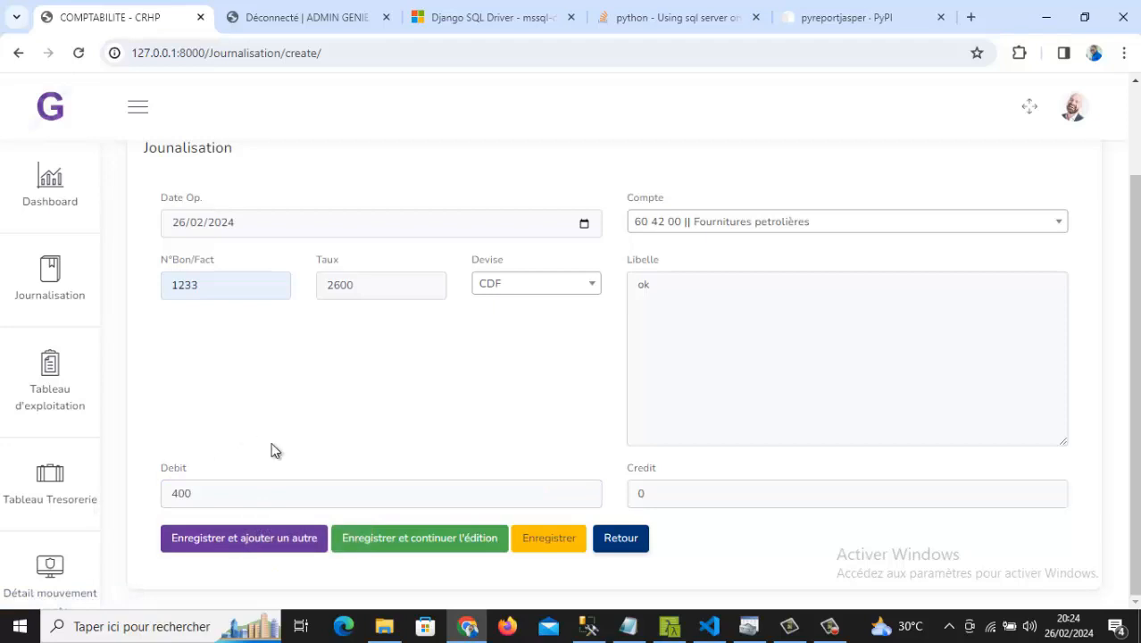
click(554, 540)
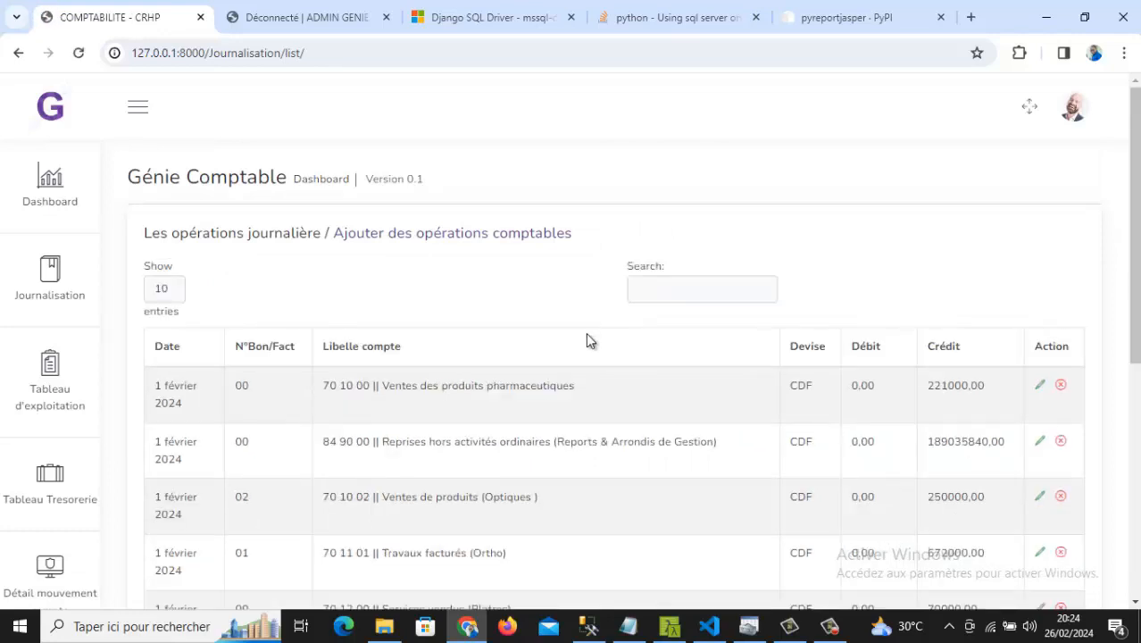
- Search the journal table for '60 42' and scroll through the 60 matching entries
click(746, 287)
text(6)
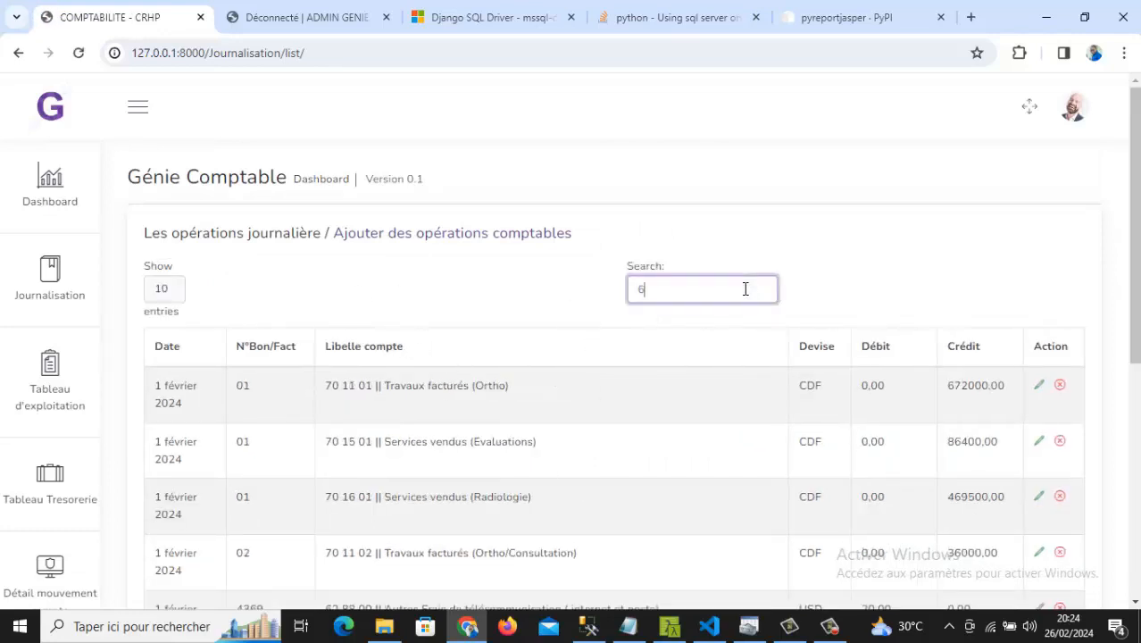
text(0)
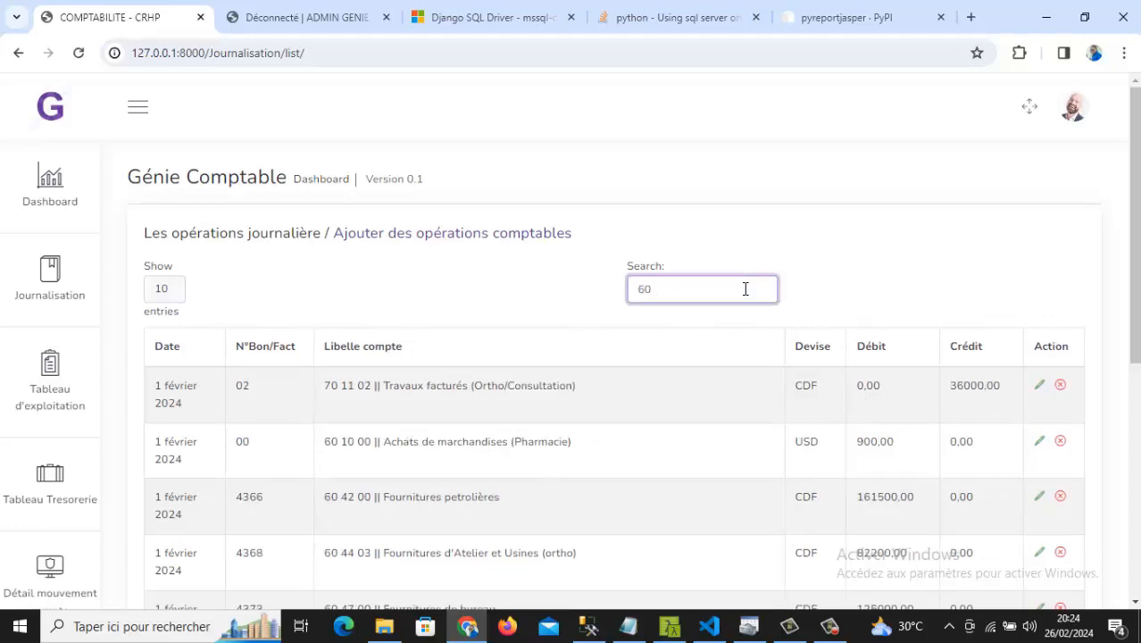
text( 42)
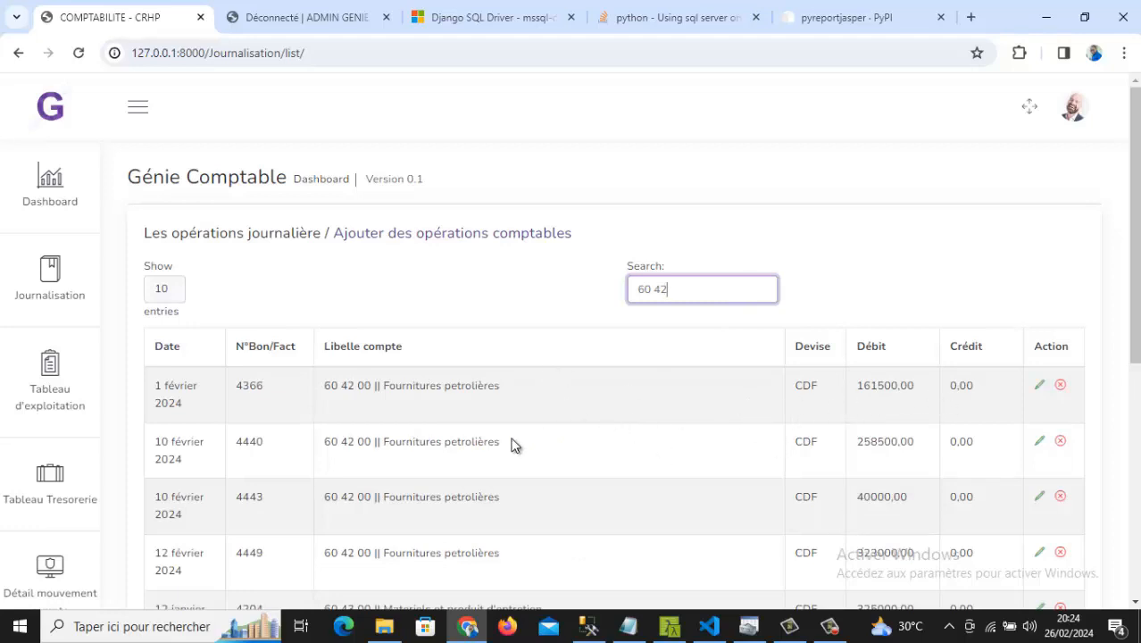
scroll(476, 457, down, 4)
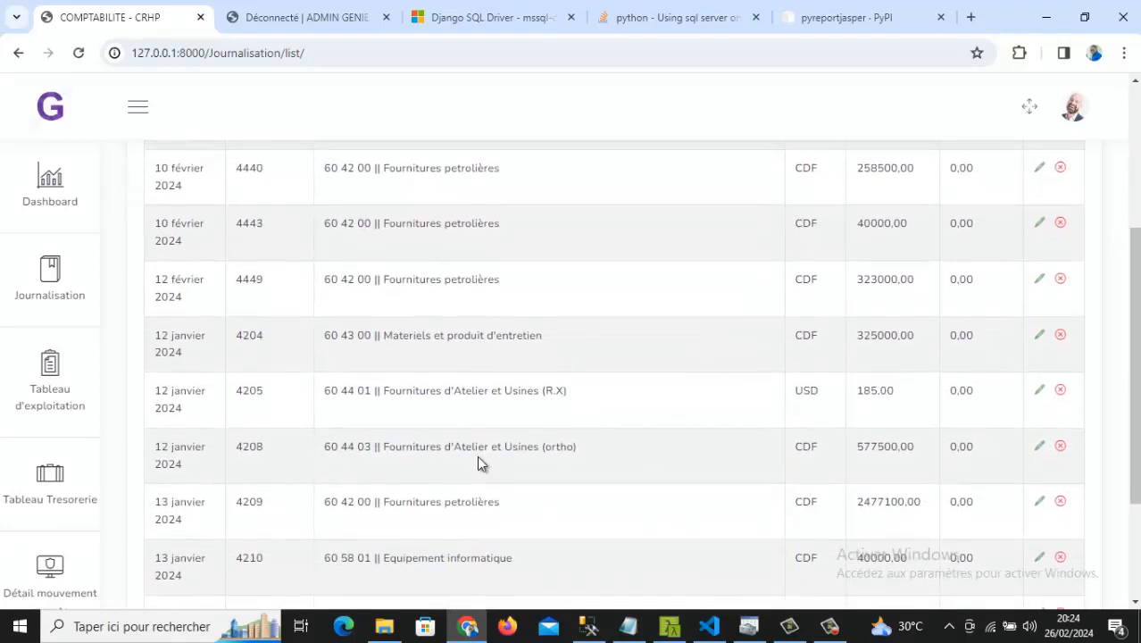
scroll(477, 457, down, 2)
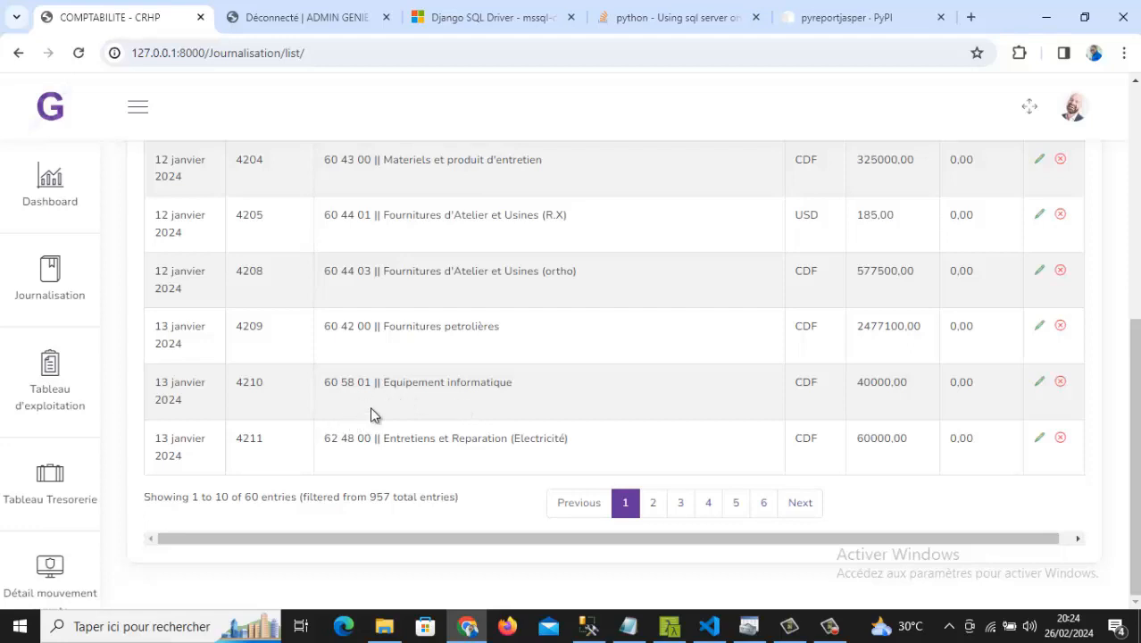
scroll(373, 414, up, 1)
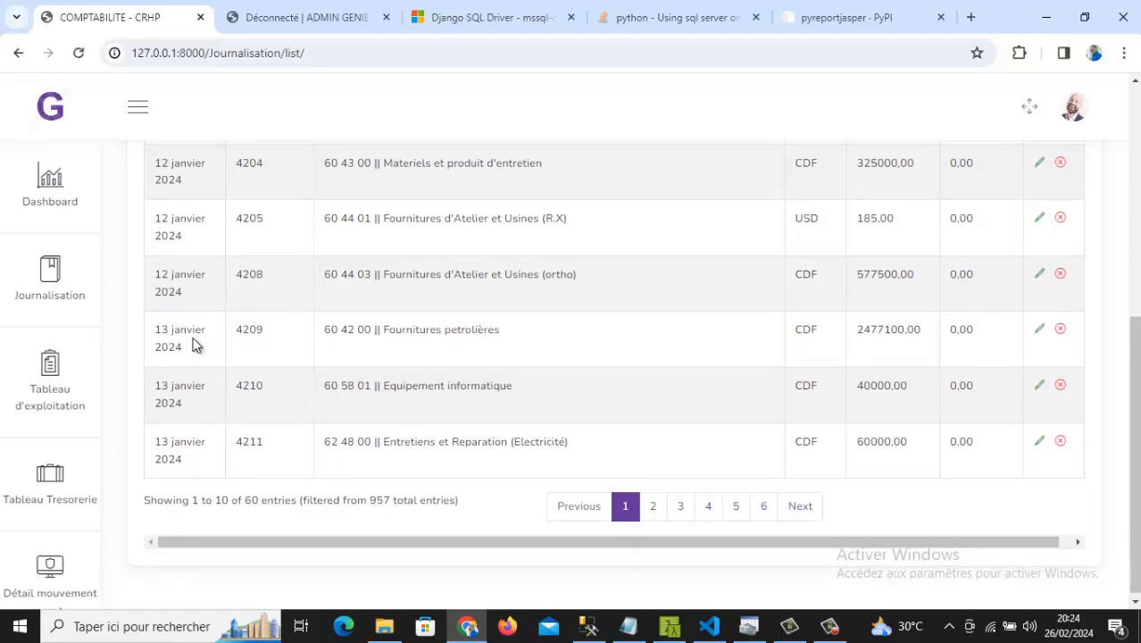
scroll(196, 346, up, 3)
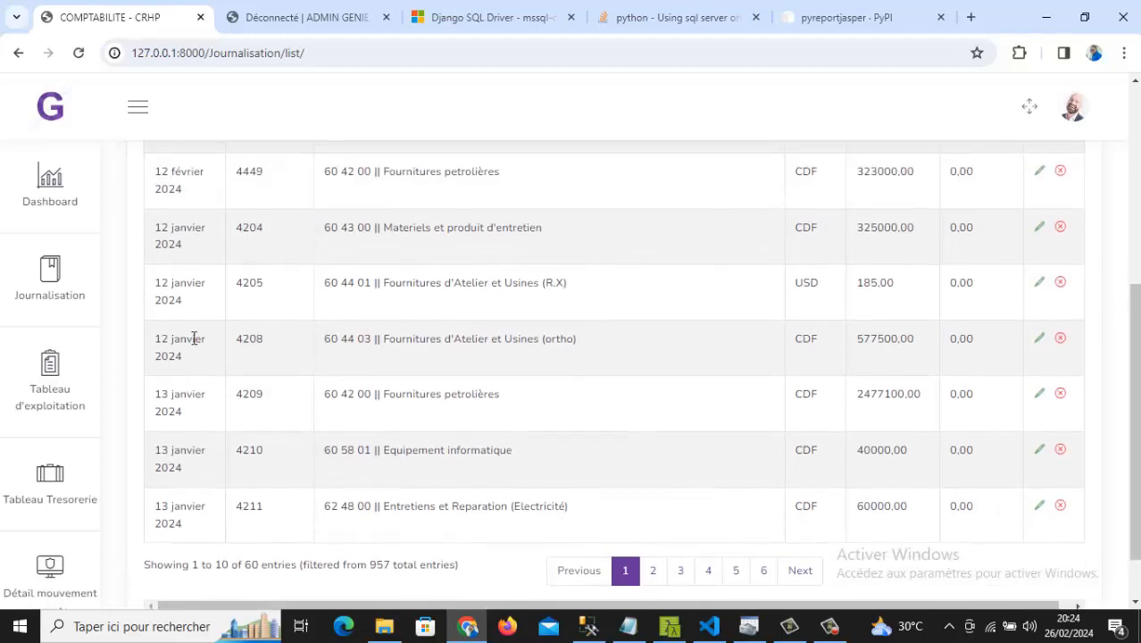
scroll(194, 339, up, 2)
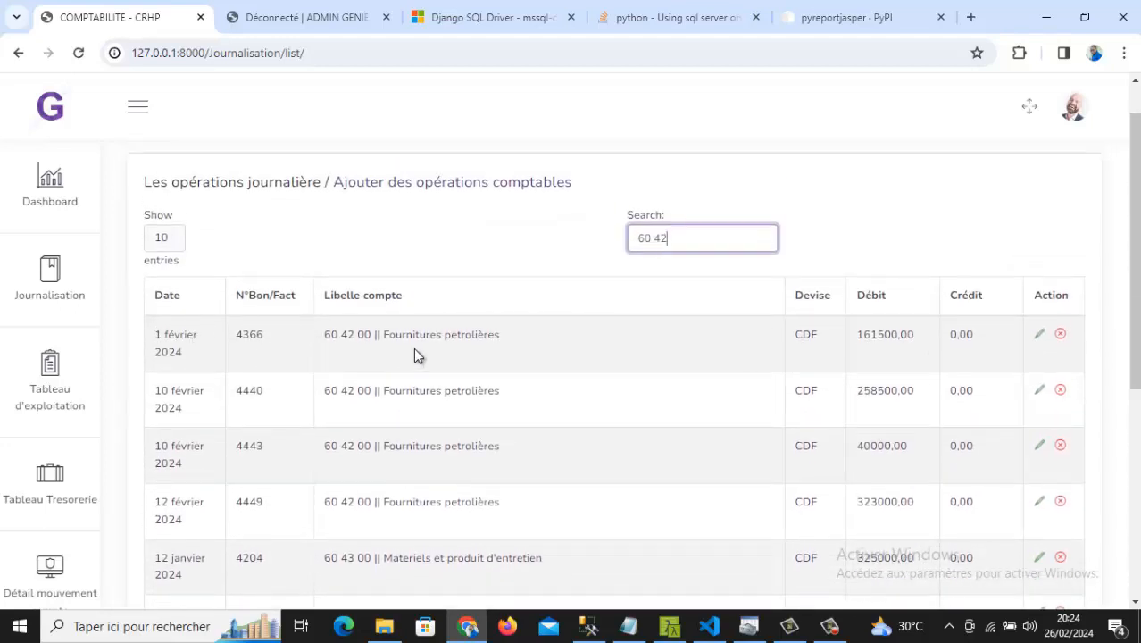
scroll(413, 354, down, 4)
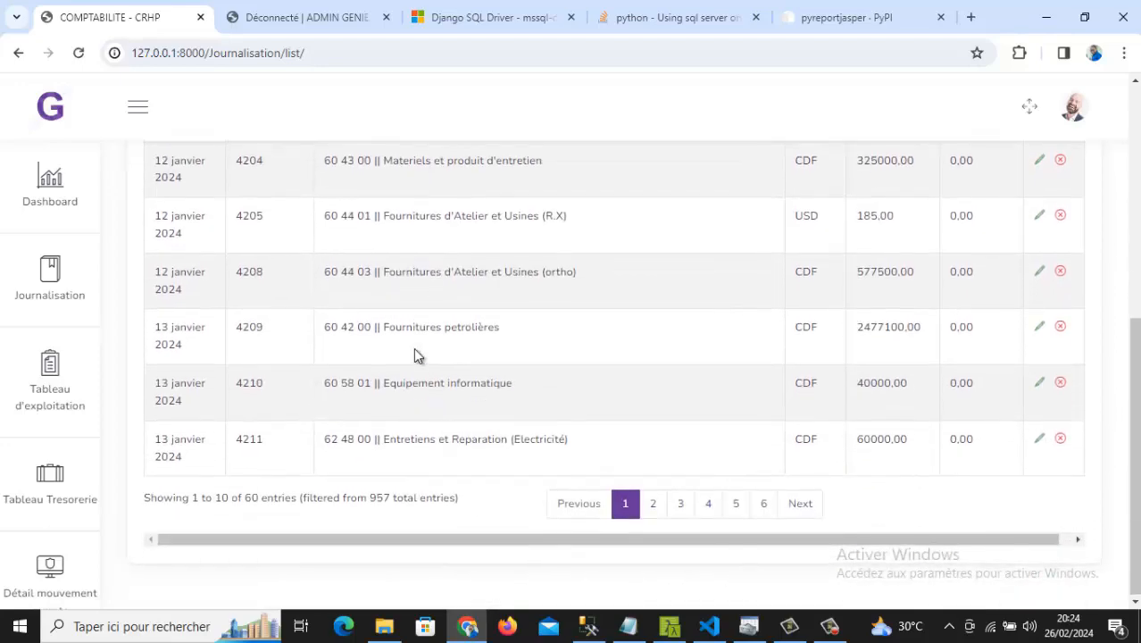
scroll(413, 348, up, 2)
scroll(414, 347, down, 2)
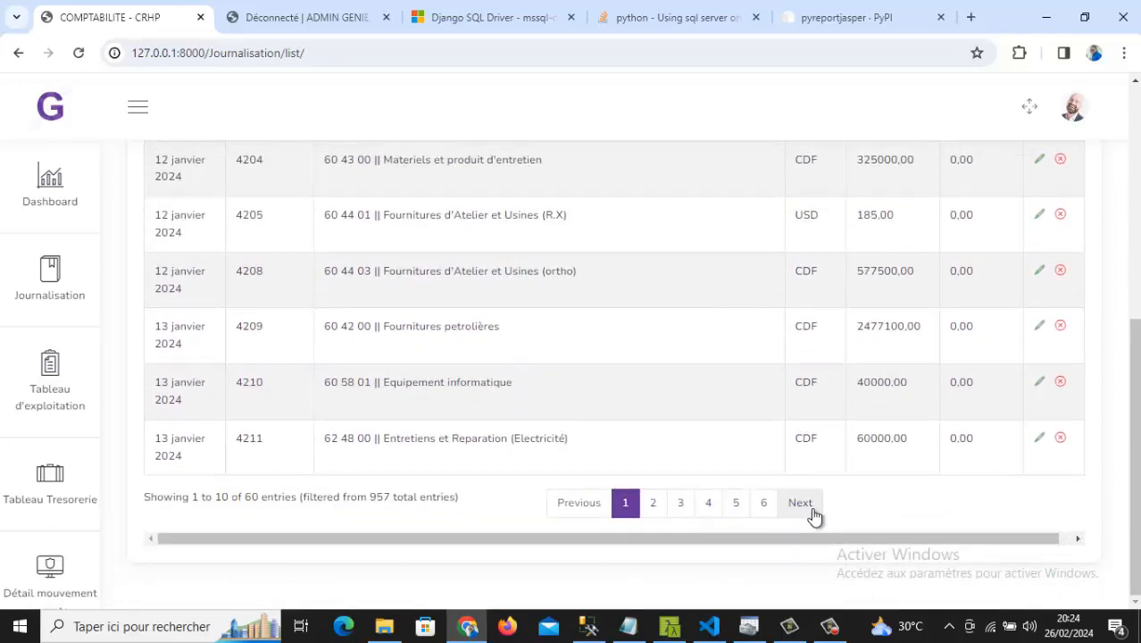
- Jump to the last page of the matching journal entries and scroll through it
click(764, 504)
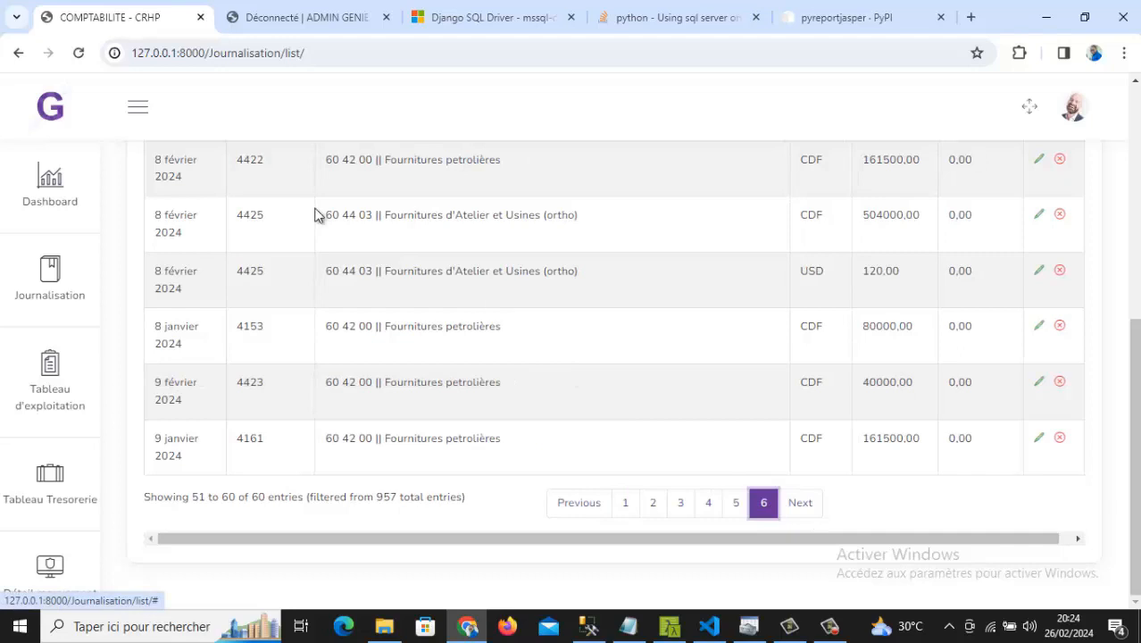
scroll(315, 215, up, 2)
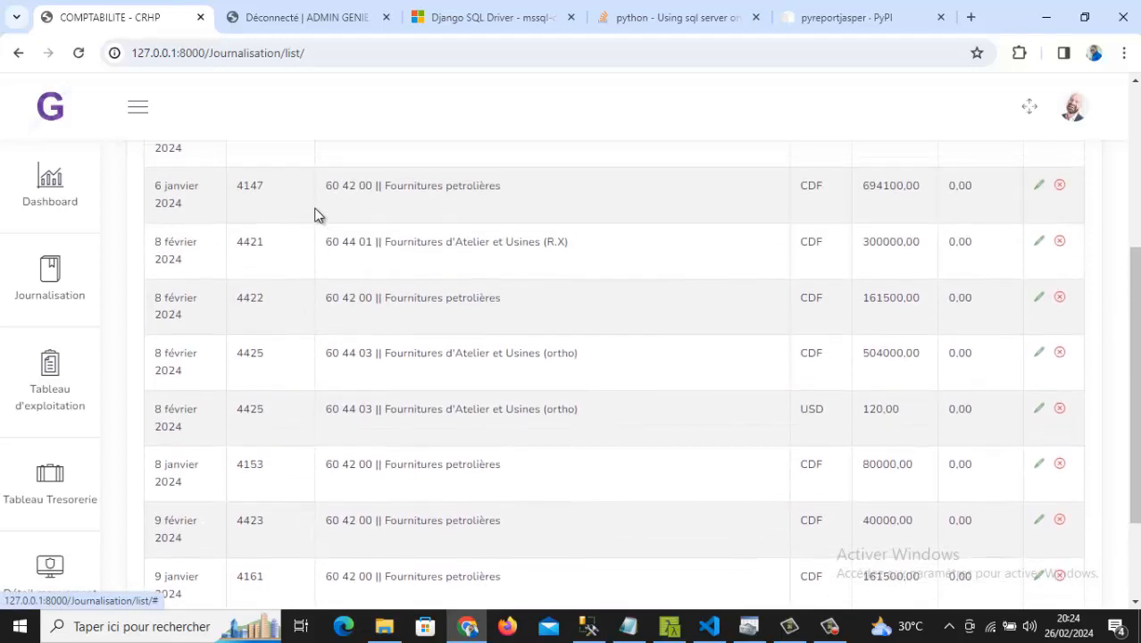
scroll(314, 215, up, 2)
scroll(314, 216, up, 1)
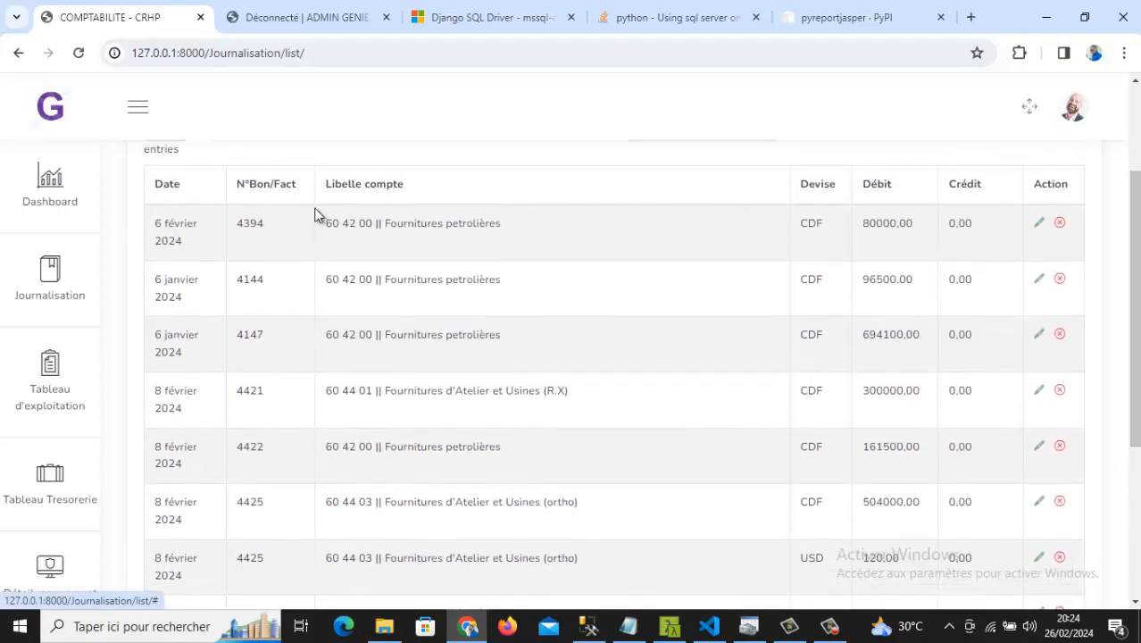
scroll(315, 215, down, 1)
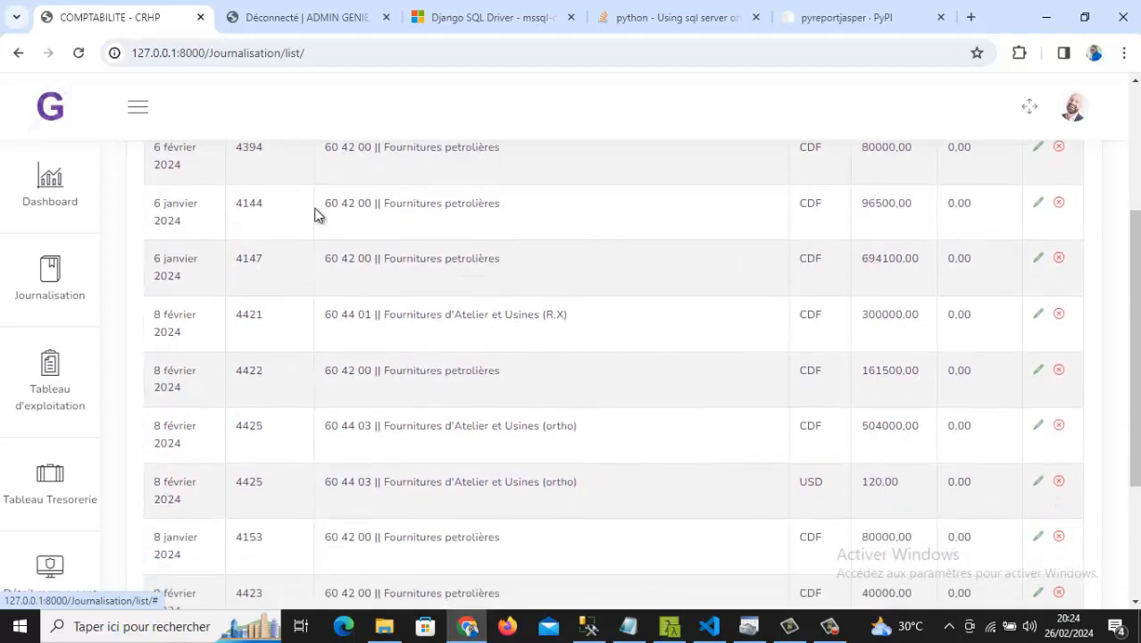
scroll(315, 215, down, 2)
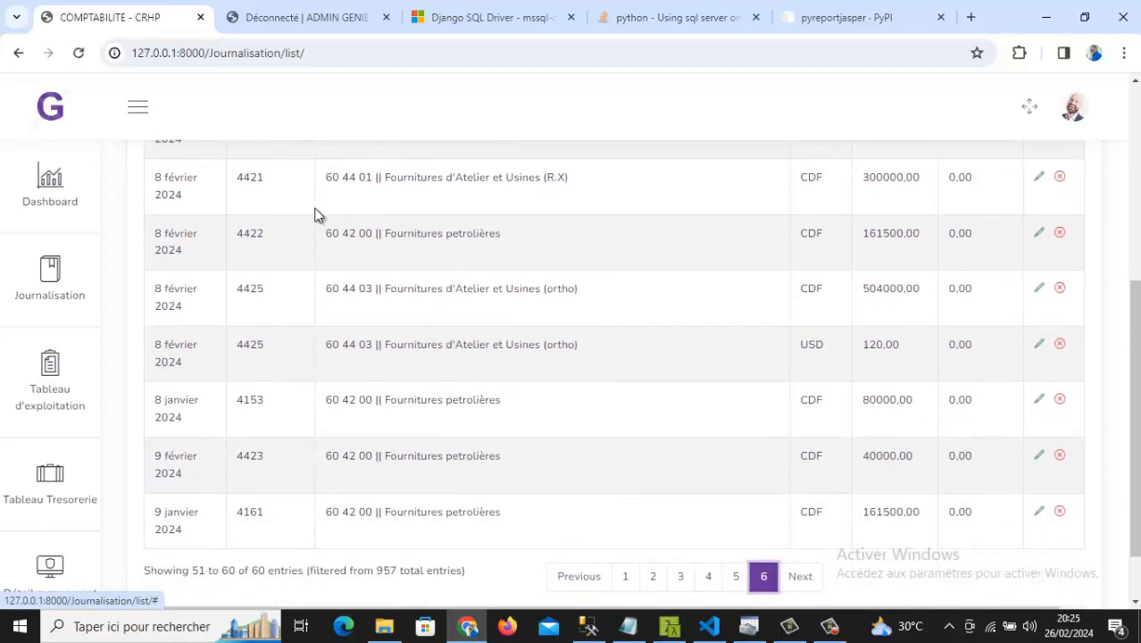
- Page through the journal entries from page 1 up to page 5 (entries 41 to 50)
click(624, 577)
click(651, 578)
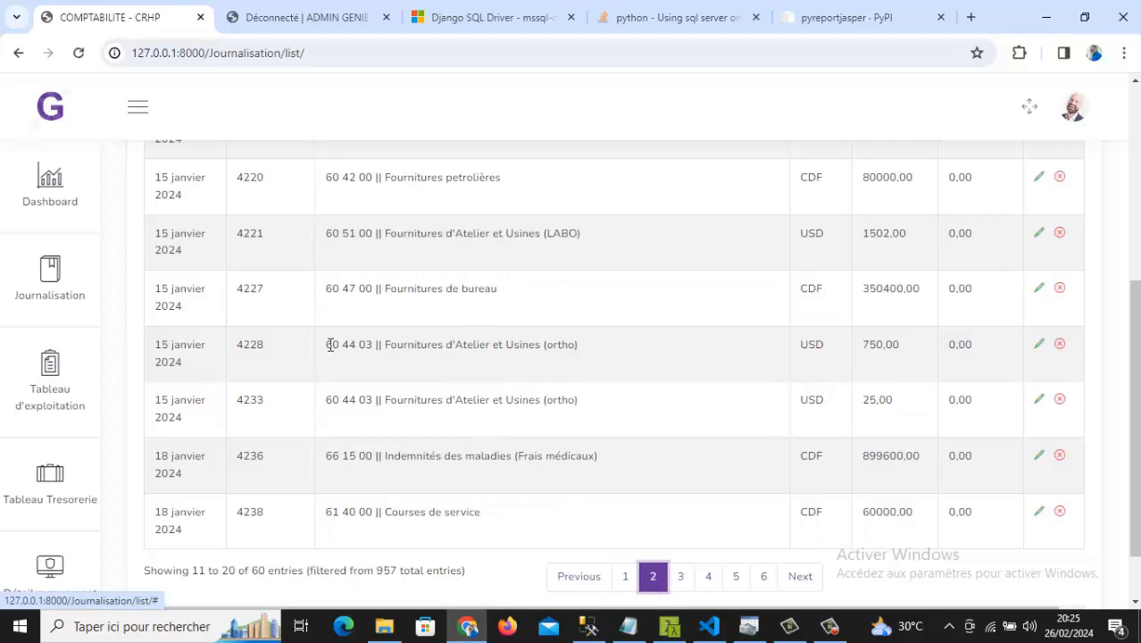
scroll(330, 344, up, 1)
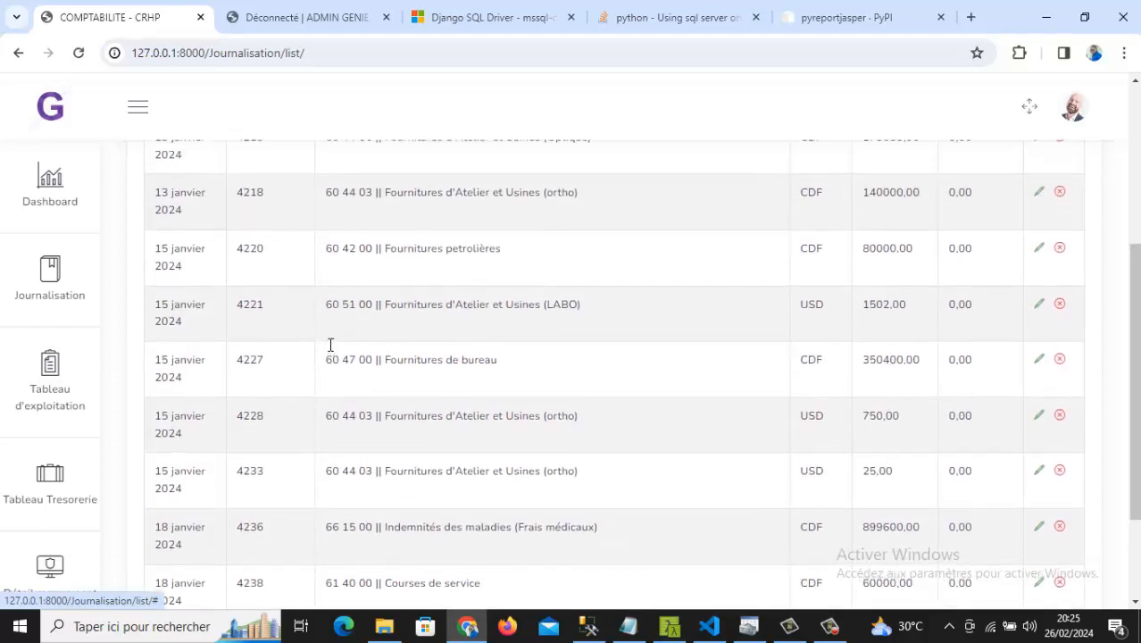
scroll(327, 358, down, 1)
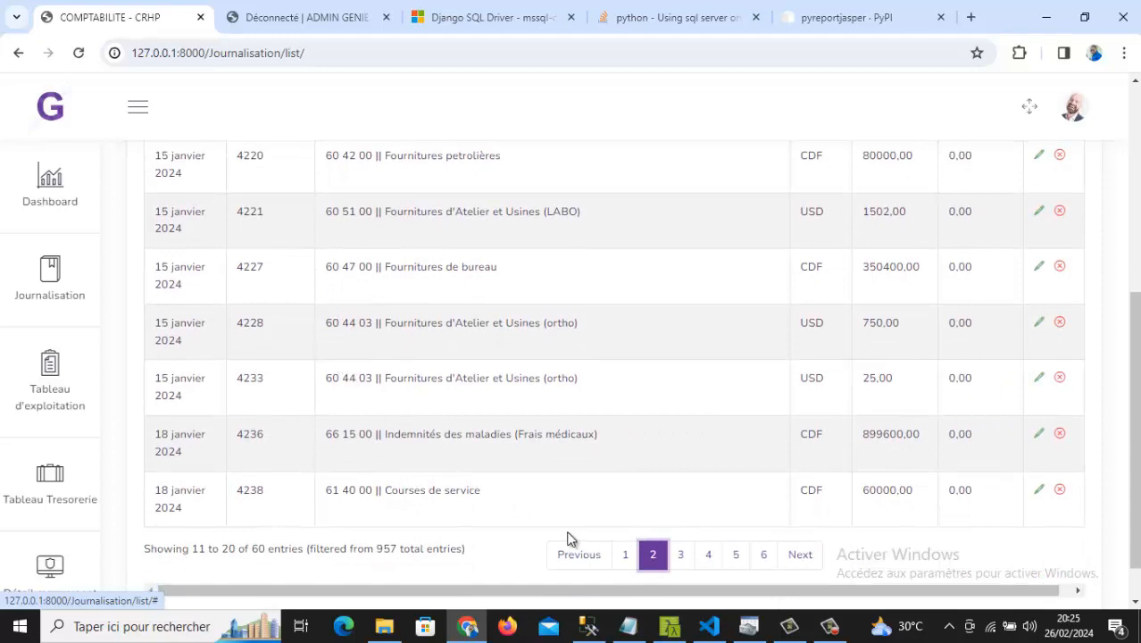
click(682, 561)
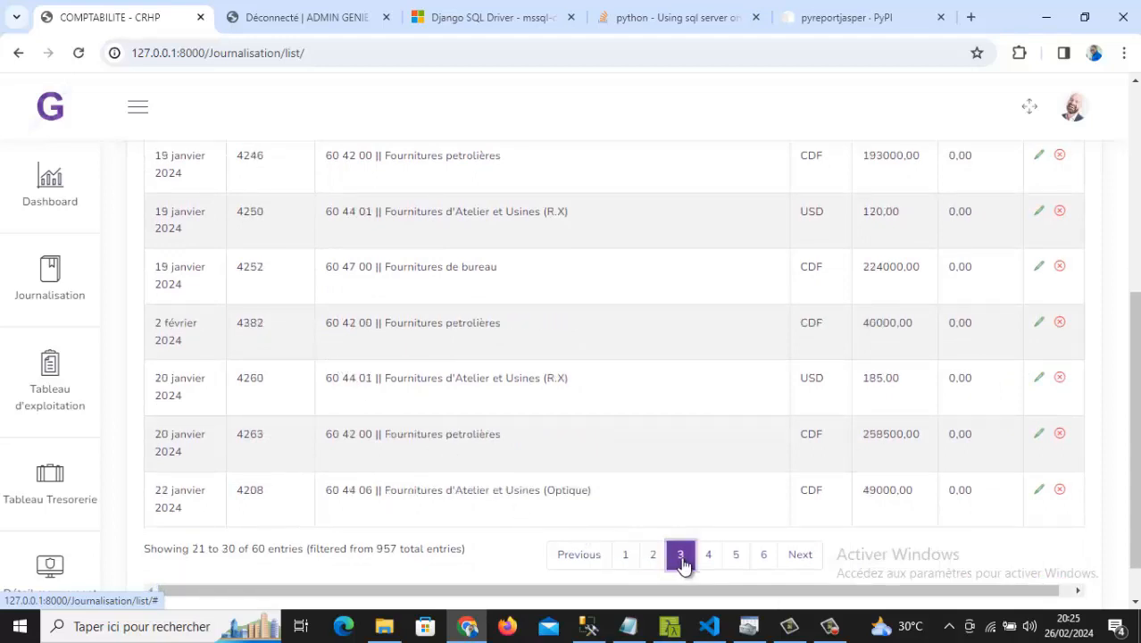
click(711, 566)
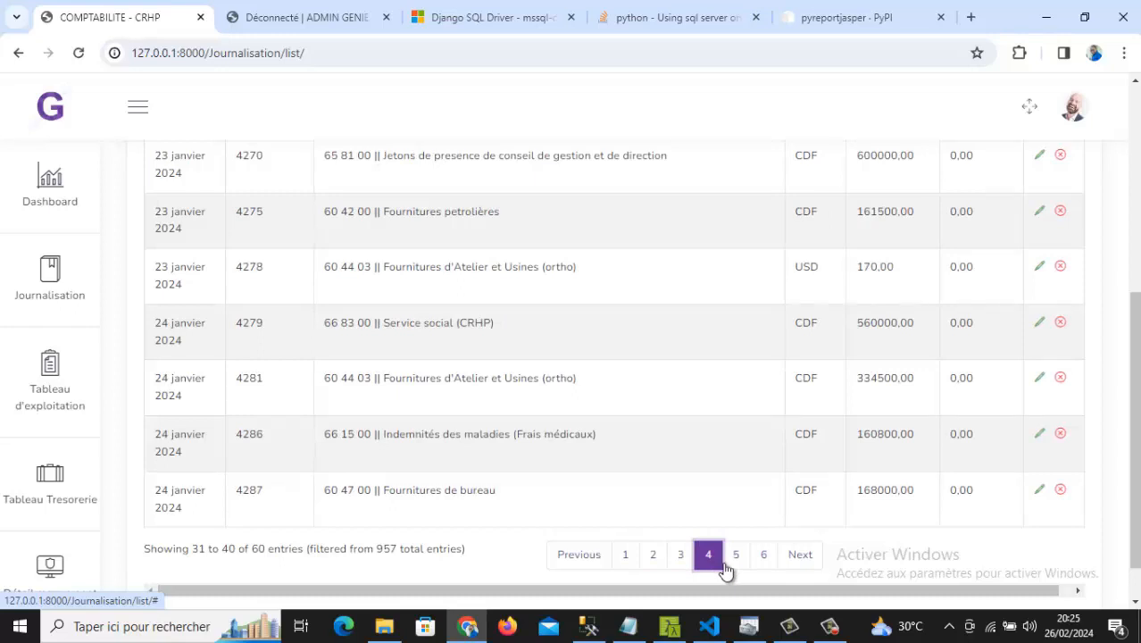
click(733, 568)
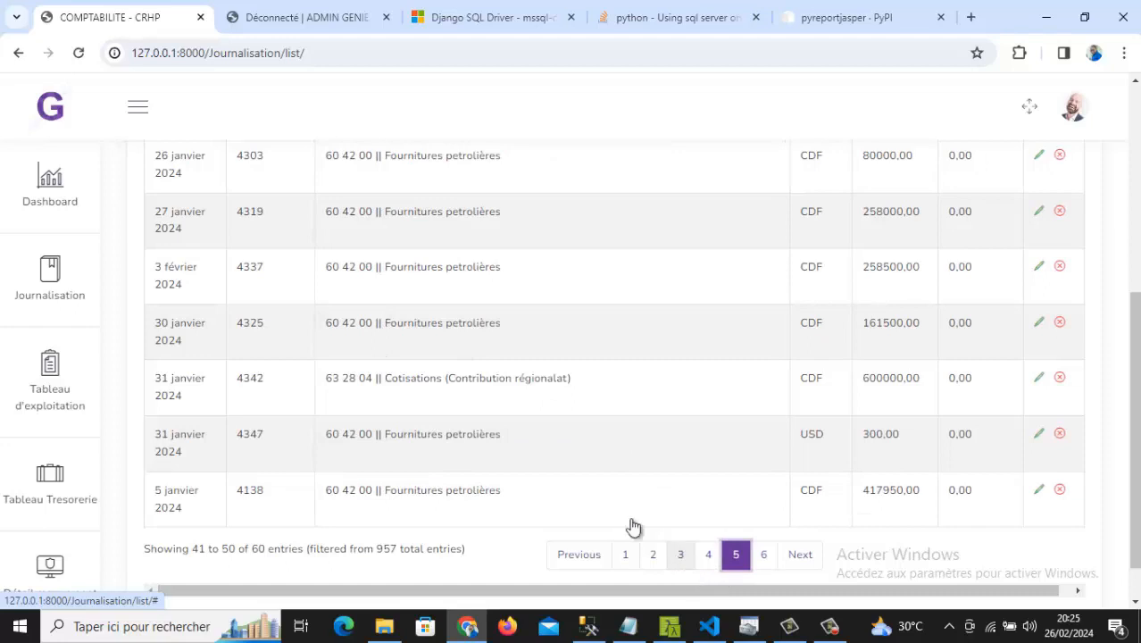
- Highlight the 26 février fuel entry's label, currency and amount
scroll(471, 426, up, 2)
scroll(471, 427, up, 1)
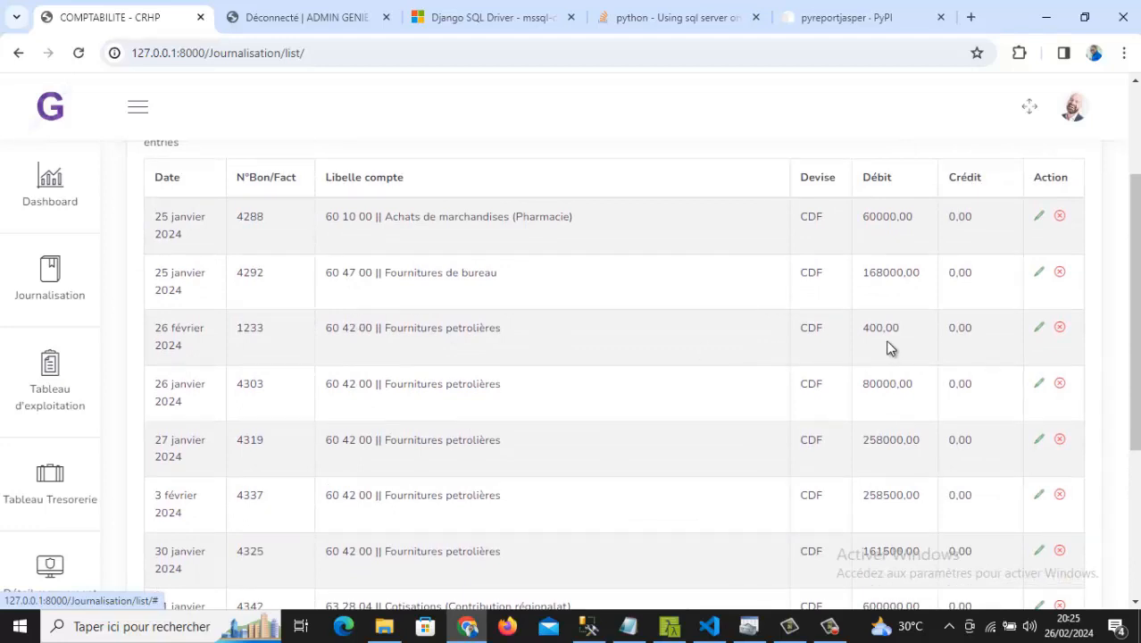
drag(893, 328, 299, 327)
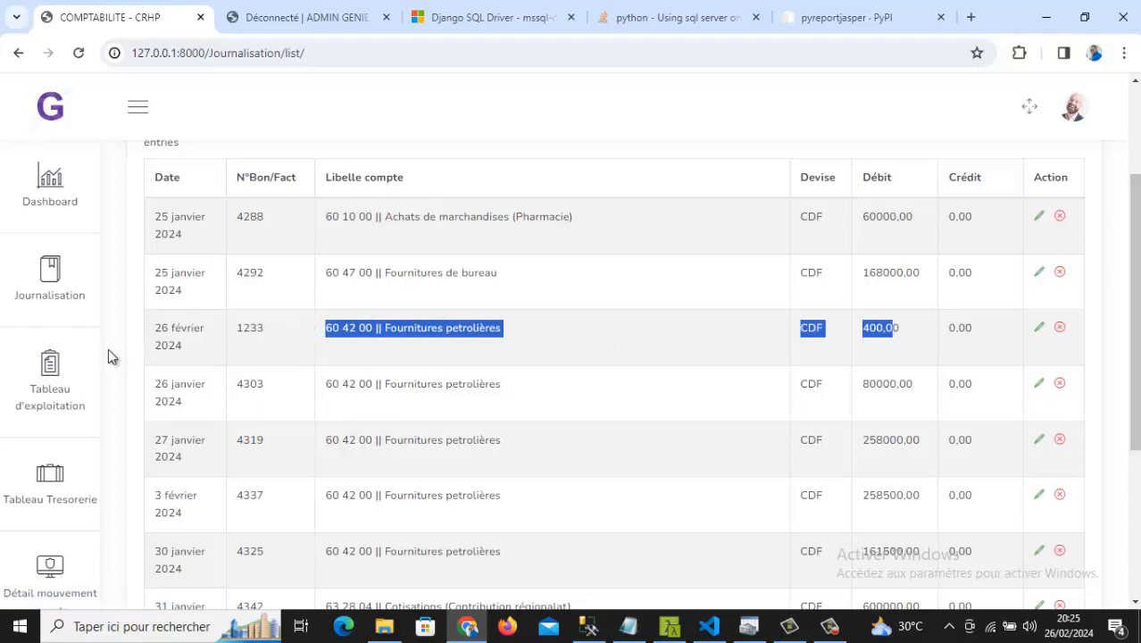
- Open the Tableau d'exploitation form and change the exchange rate (Taux) to 2600
click(43, 392)
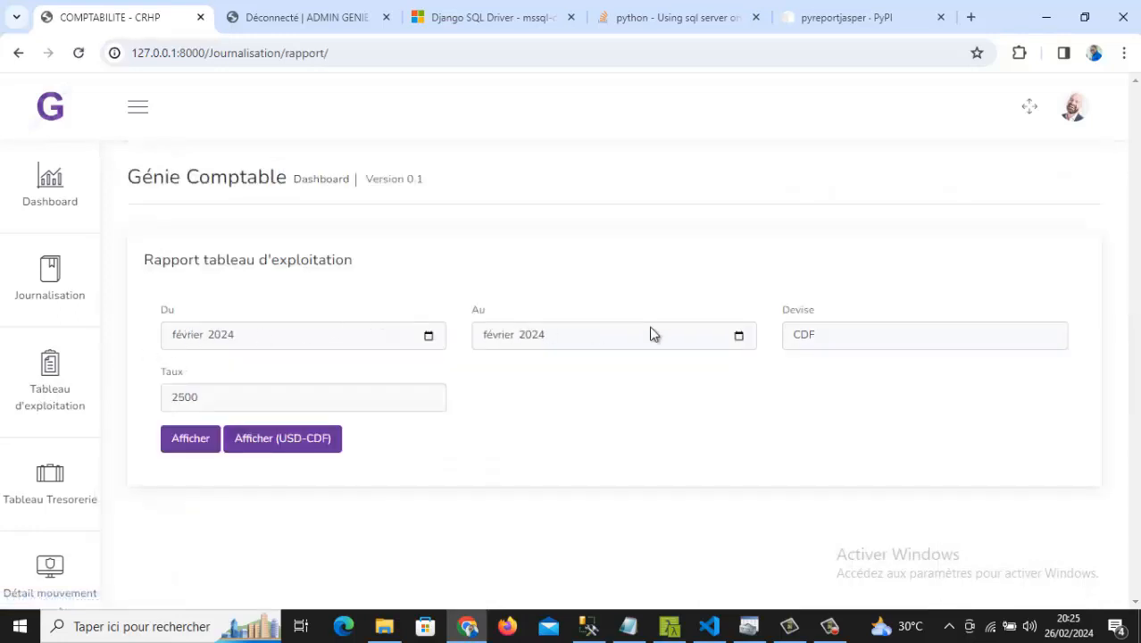
click(183, 398)
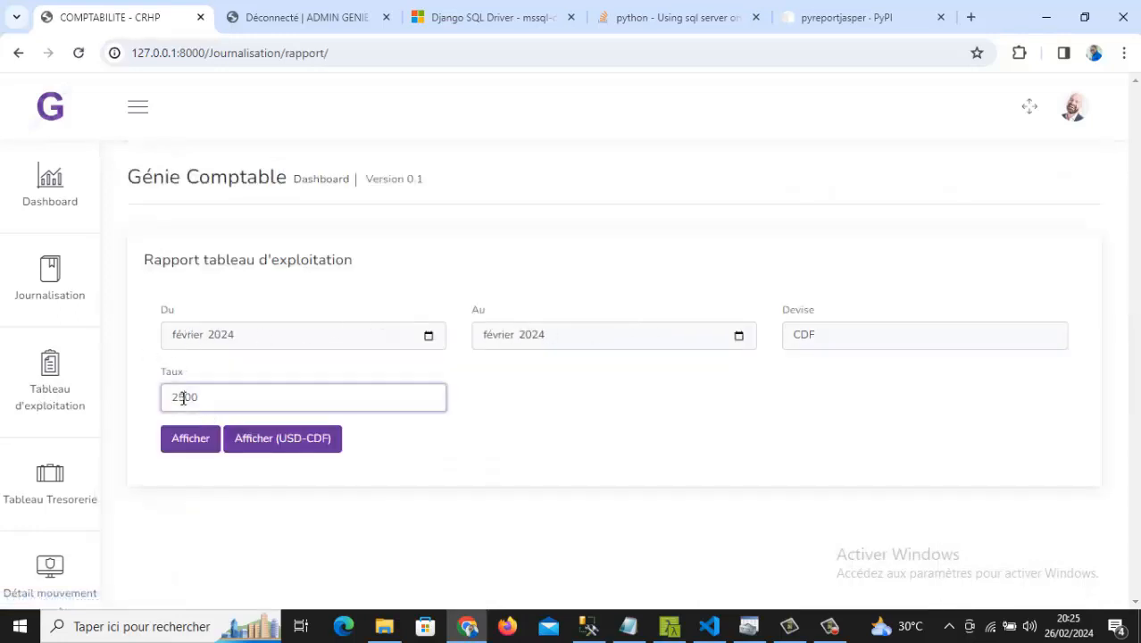
key(BackSpace)
text(0)
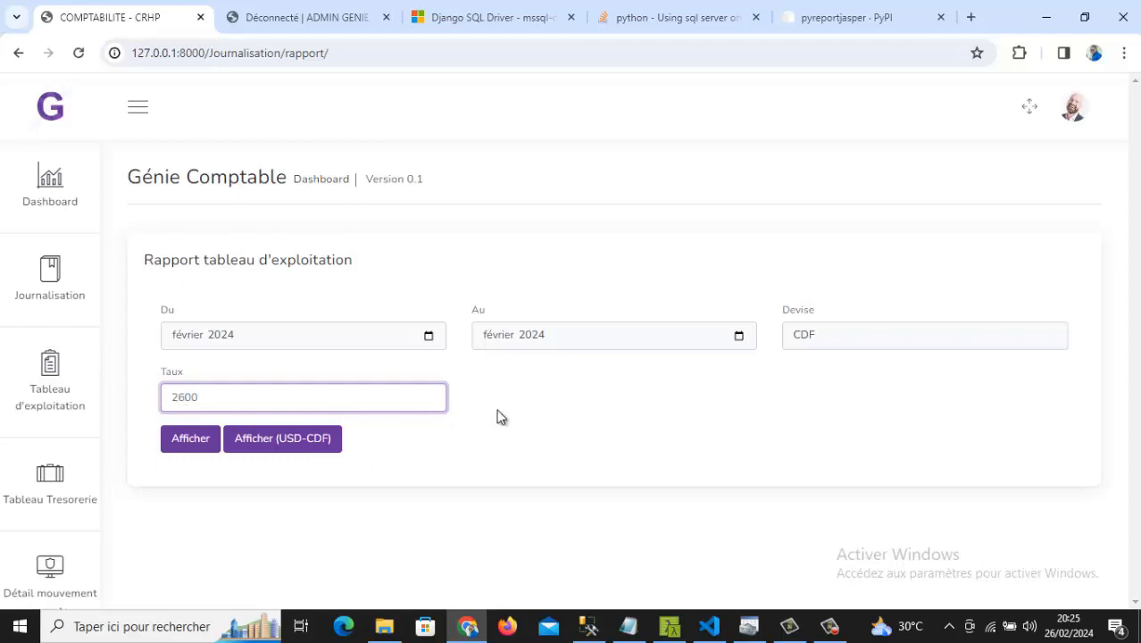
- Set Du and Au both to janvier 2024 and generate the CDF report
click(552, 350)
click(741, 336)
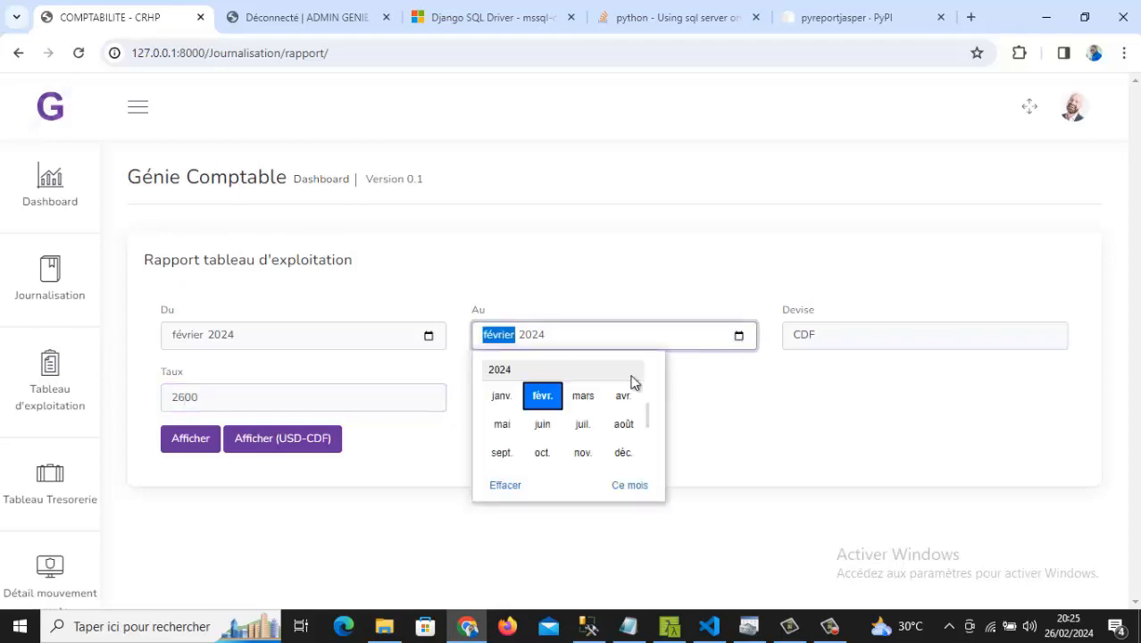
click(503, 394)
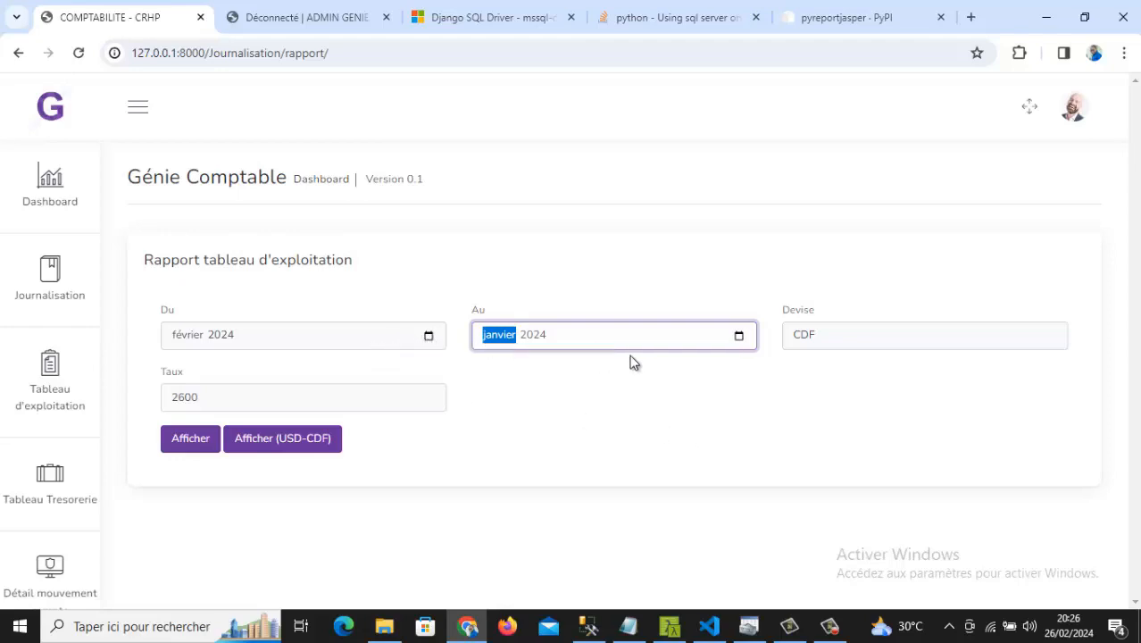
click(429, 337)
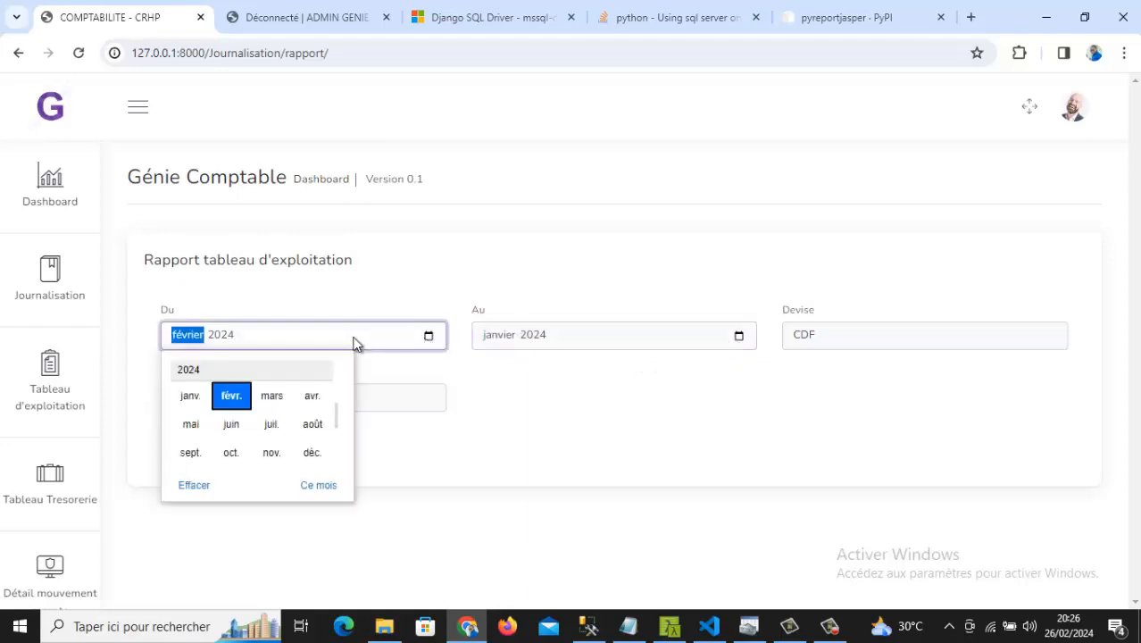
click(188, 395)
click(194, 430)
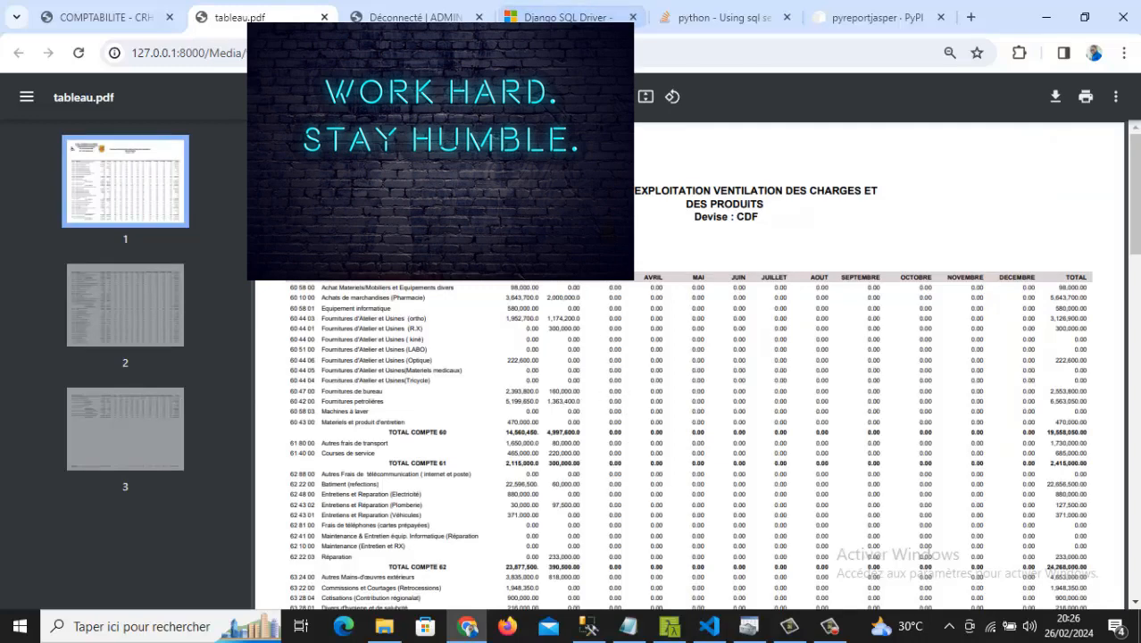
key(ctrl+plus)
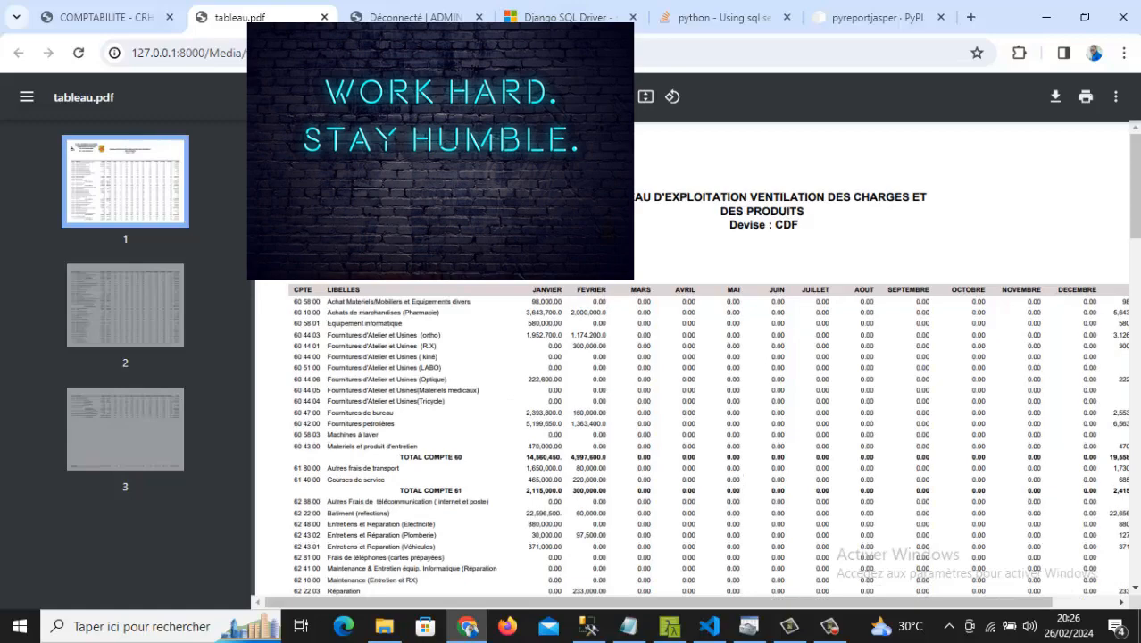
key(ctrl+plus)
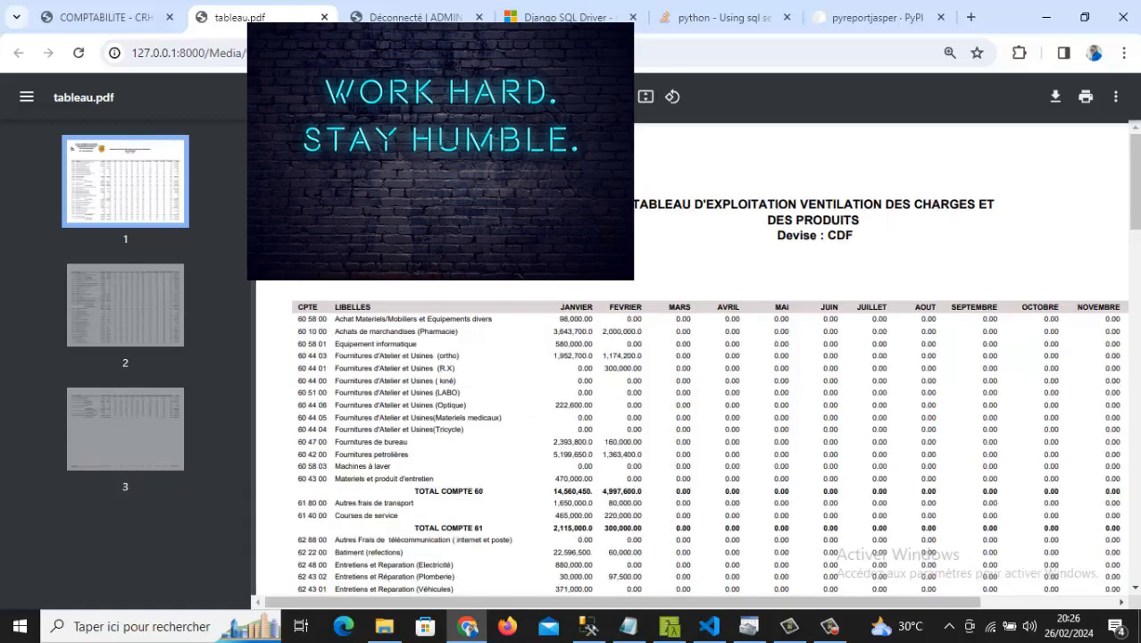
scroll(611, 297, down, 1)
scroll(612, 297, down, 3)
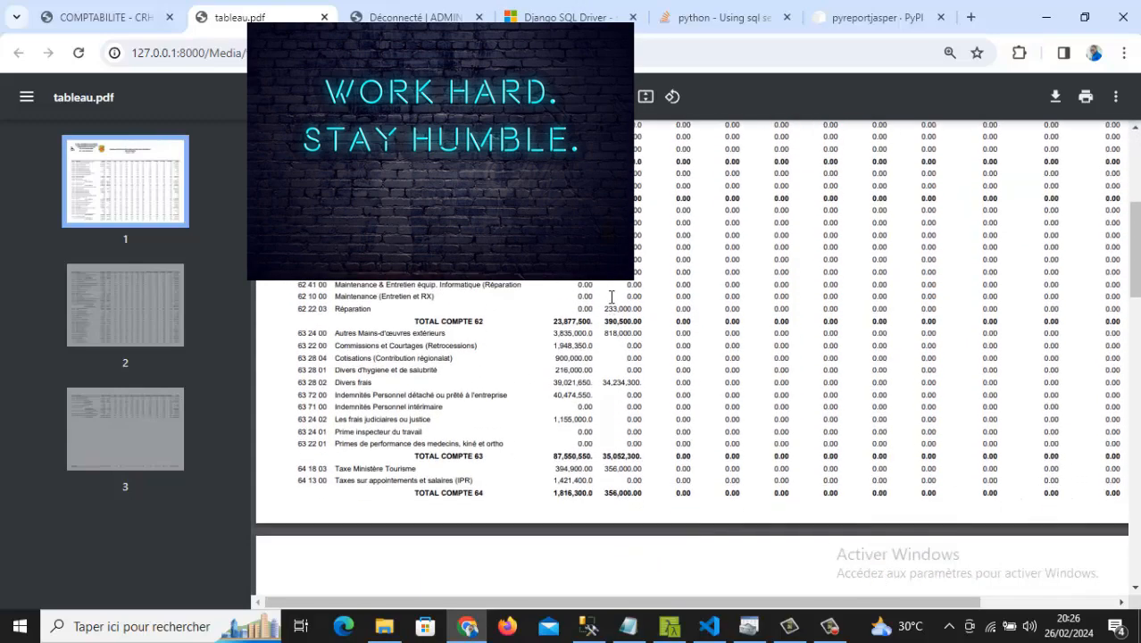
scroll(602, 321, up, 2)
scroll(596, 350, down, 6)
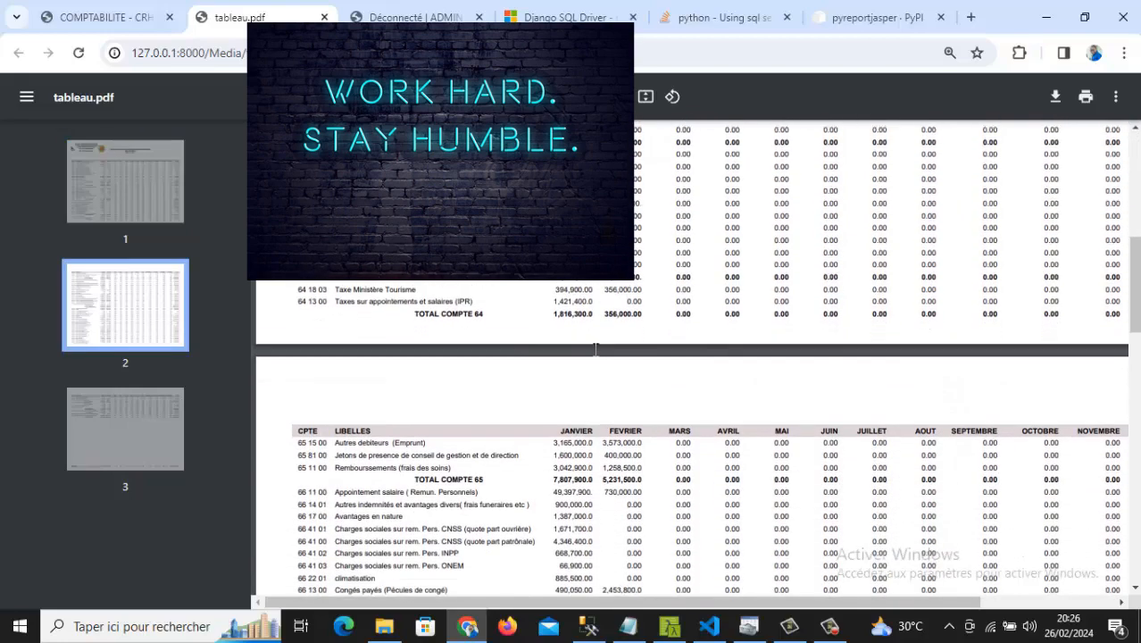
scroll(596, 351, up, 7)
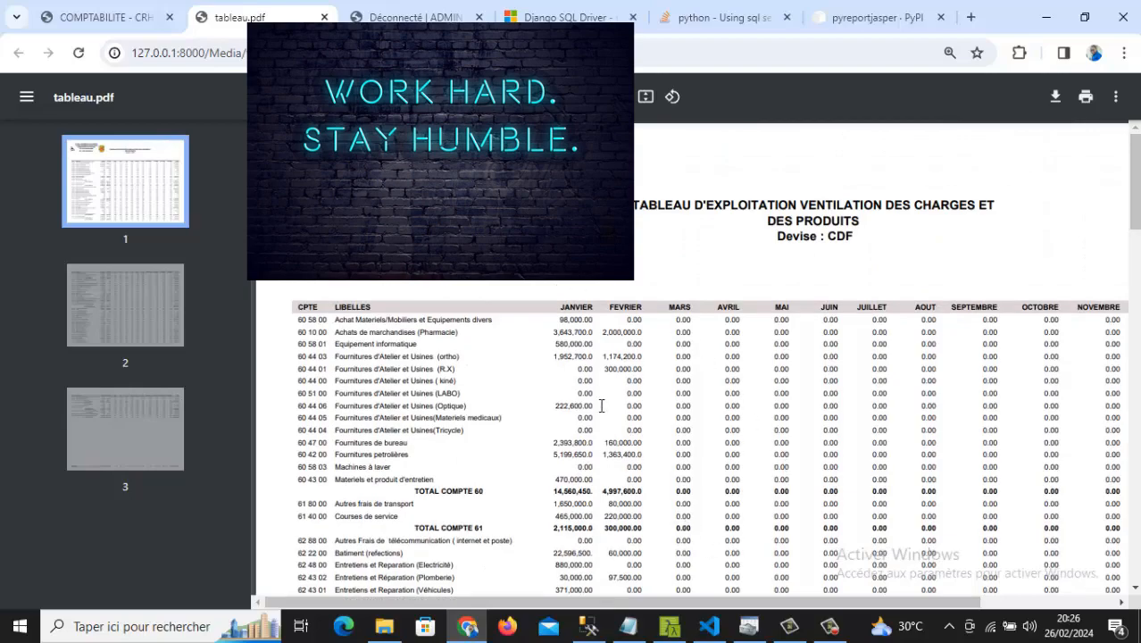
scroll(601, 406, down, 18)
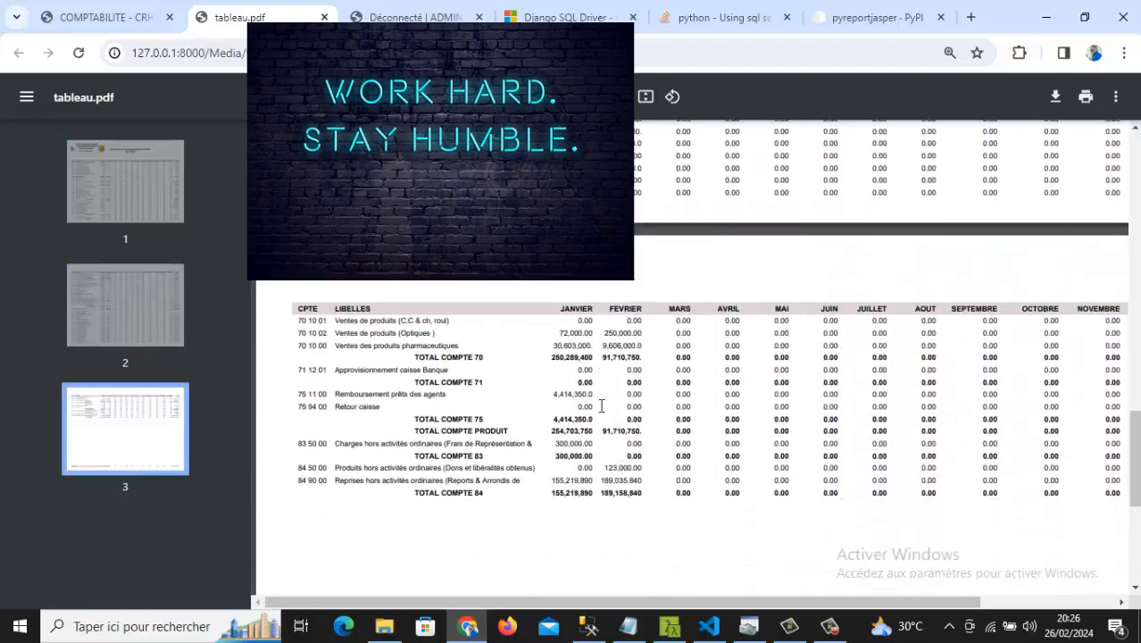
scroll(601, 405, down, 5)
scroll(601, 405, up, 20)
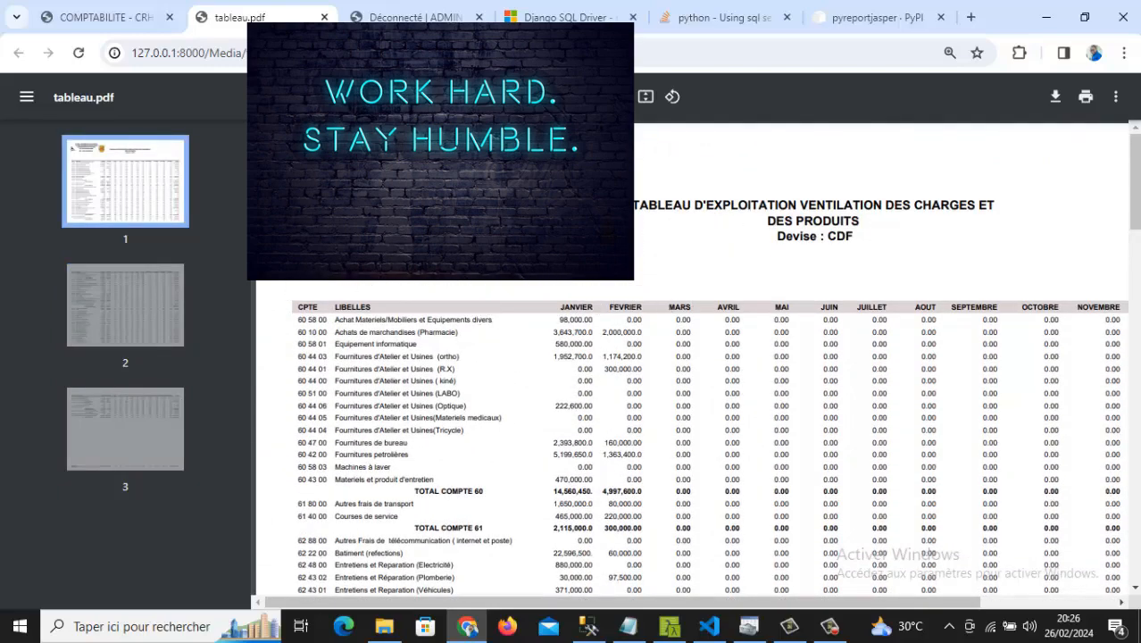
- Close tableau.pdf, generate the USD-CDF report tableaucdfusd.pdf, scroll through it, then close it
click(324, 17)
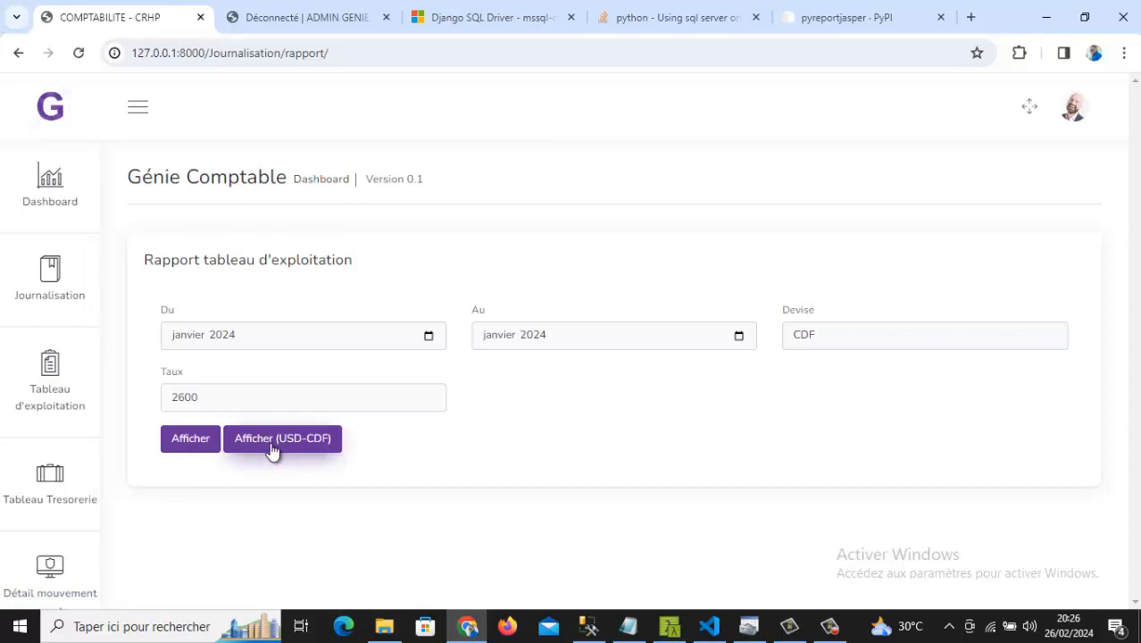
click(319, 452)
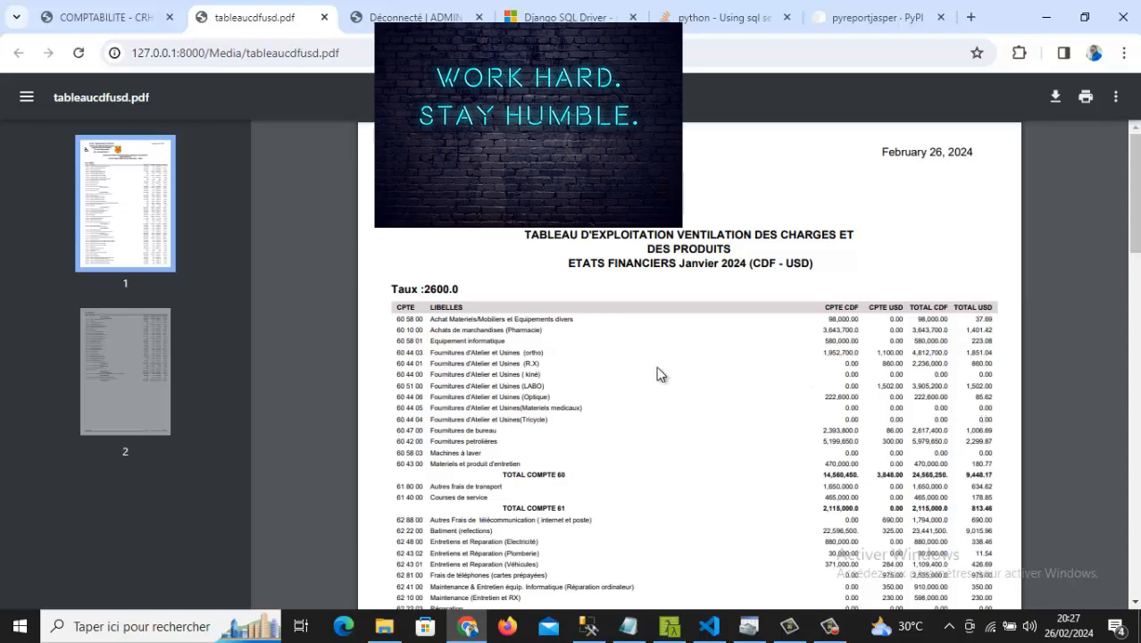
scroll(582, 471, down, 15)
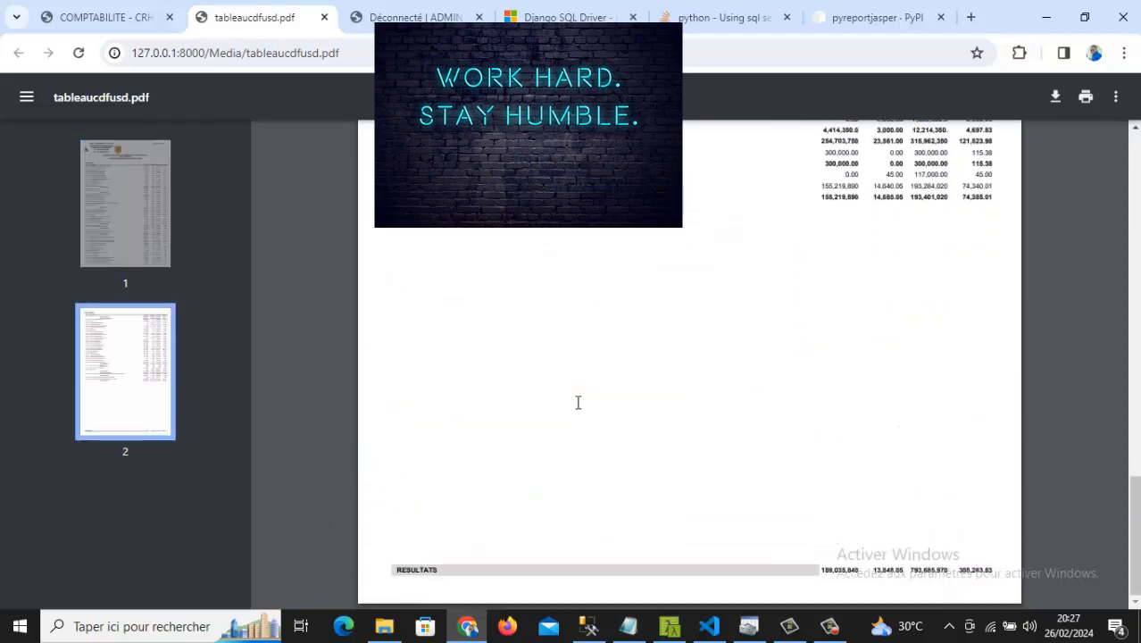
scroll(577, 403, up, 10)
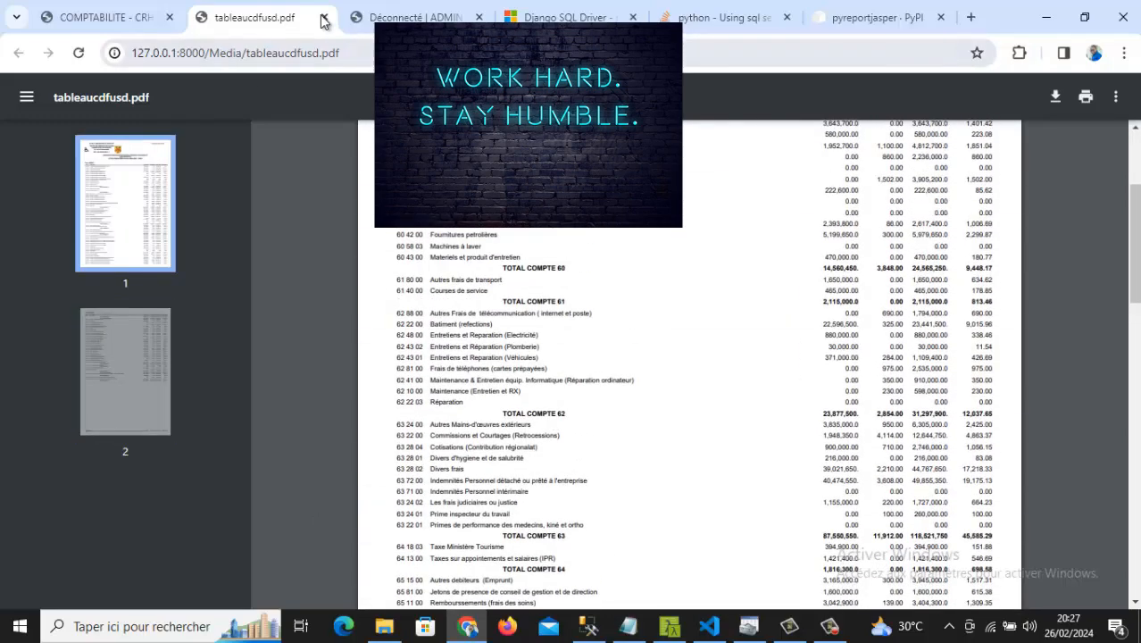
click(325, 17)
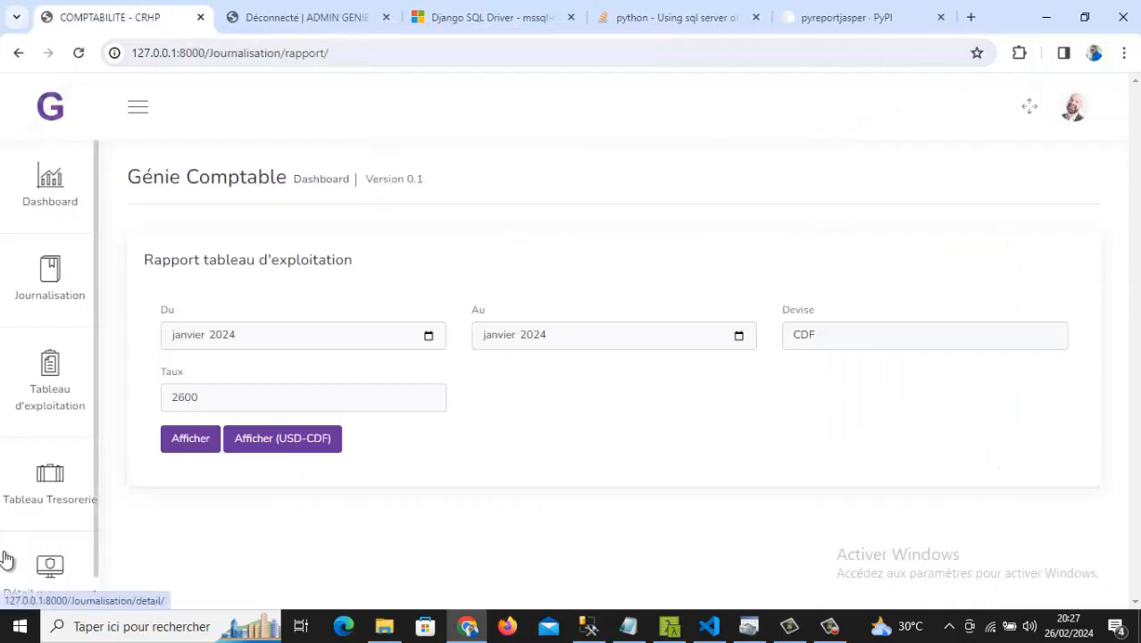
- Run the treasury report for janvier 2024 to janvier 2024, enlarge flux.pdf, then close it
click(42, 516)
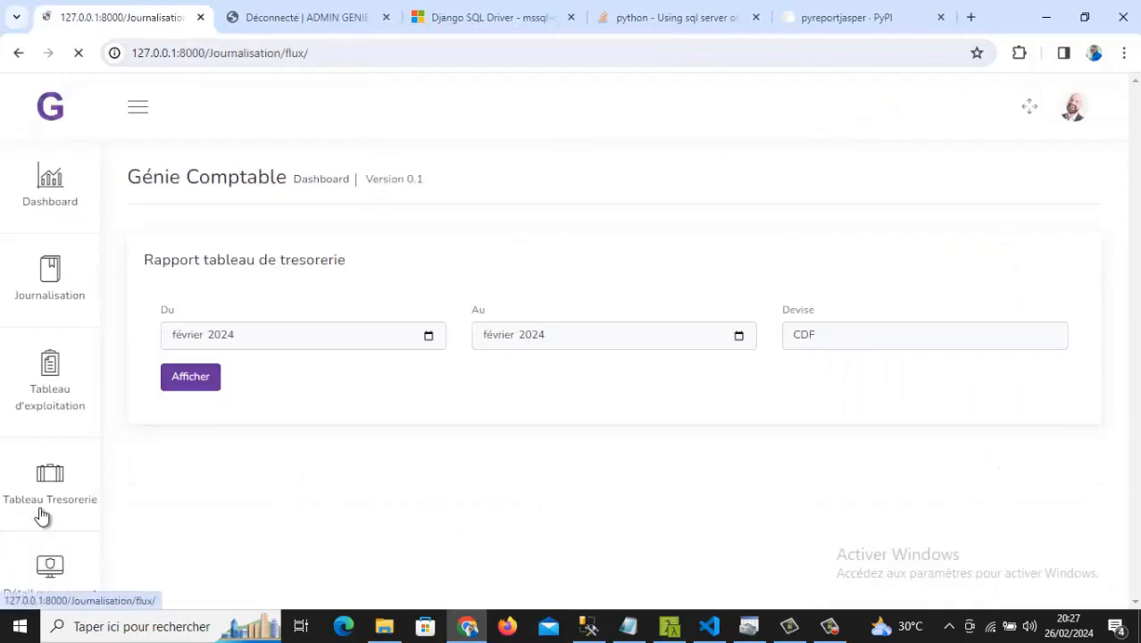
click(429, 336)
click(188, 396)
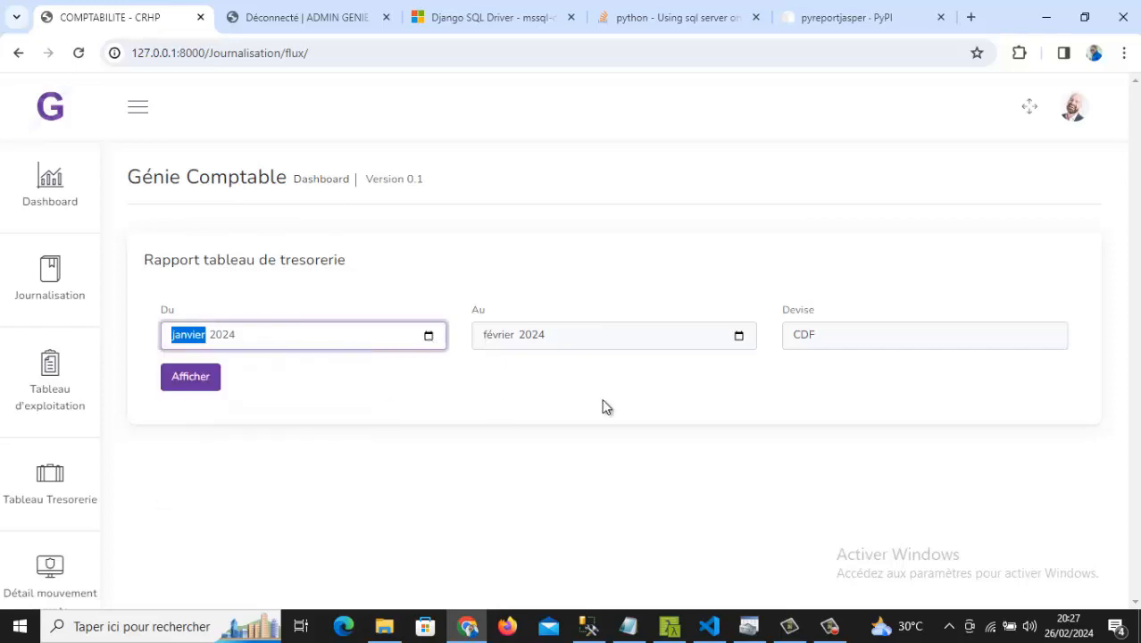
click(739, 335)
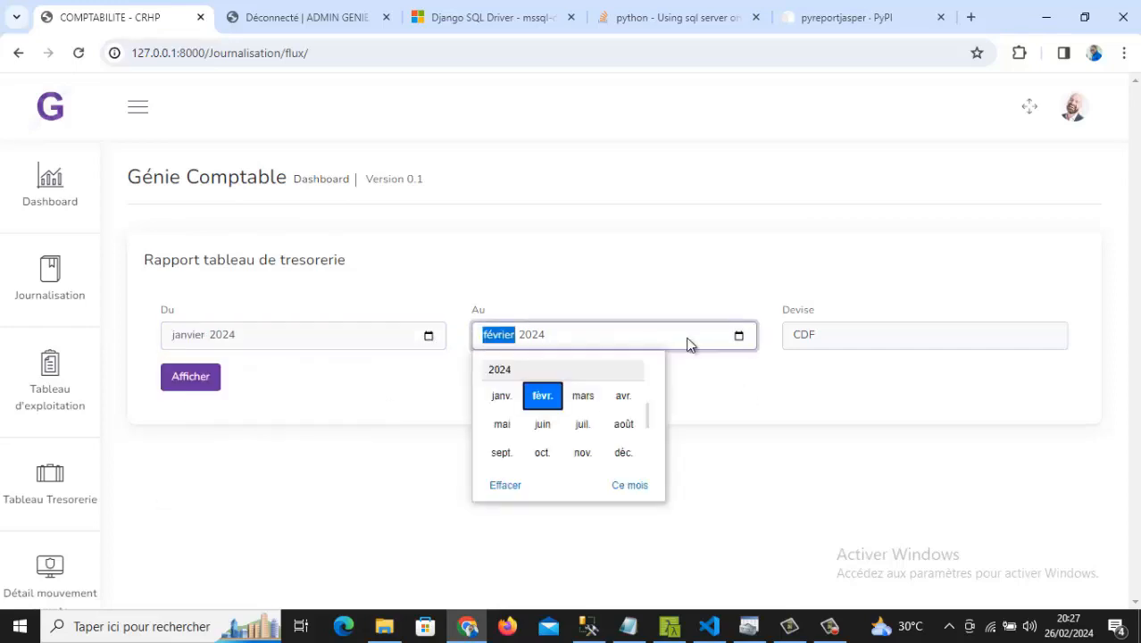
click(498, 397)
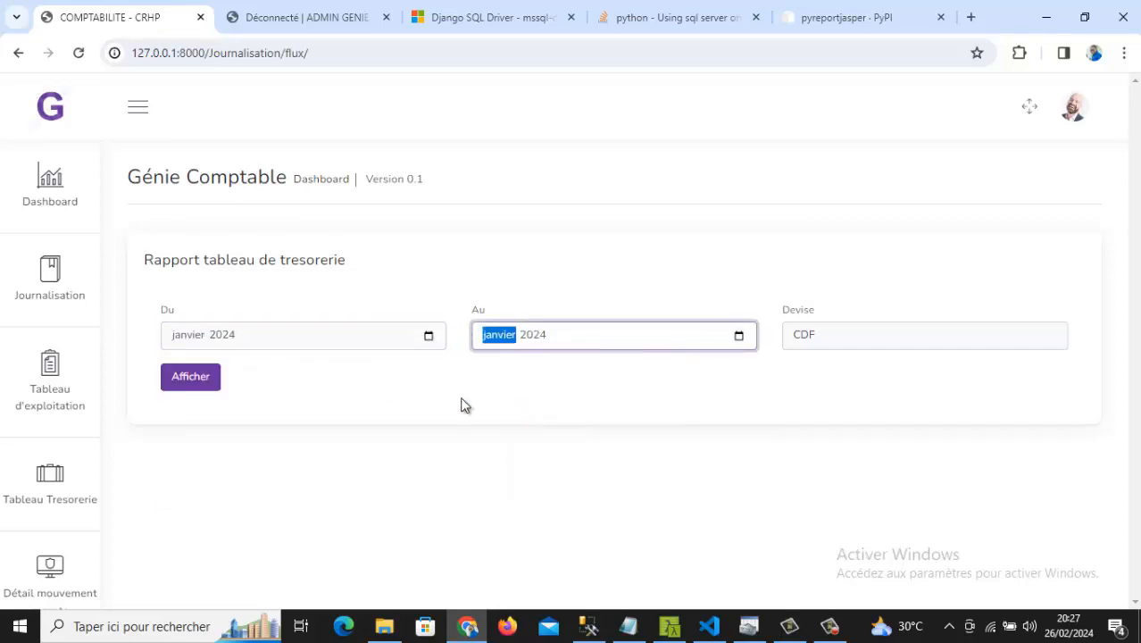
click(170, 382)
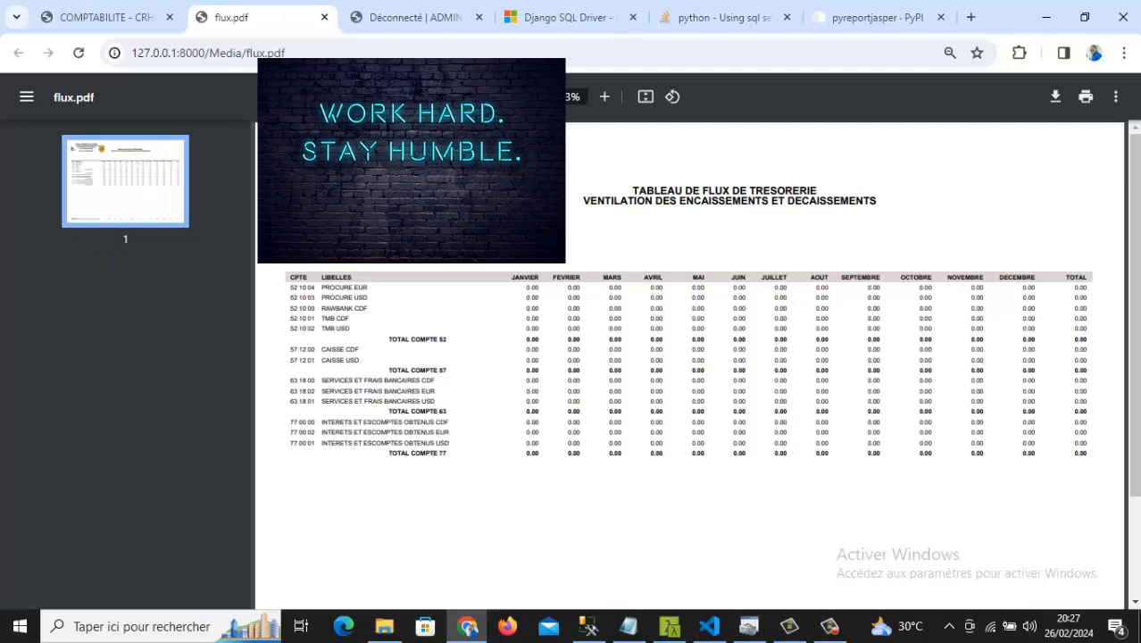
click(606, 98)
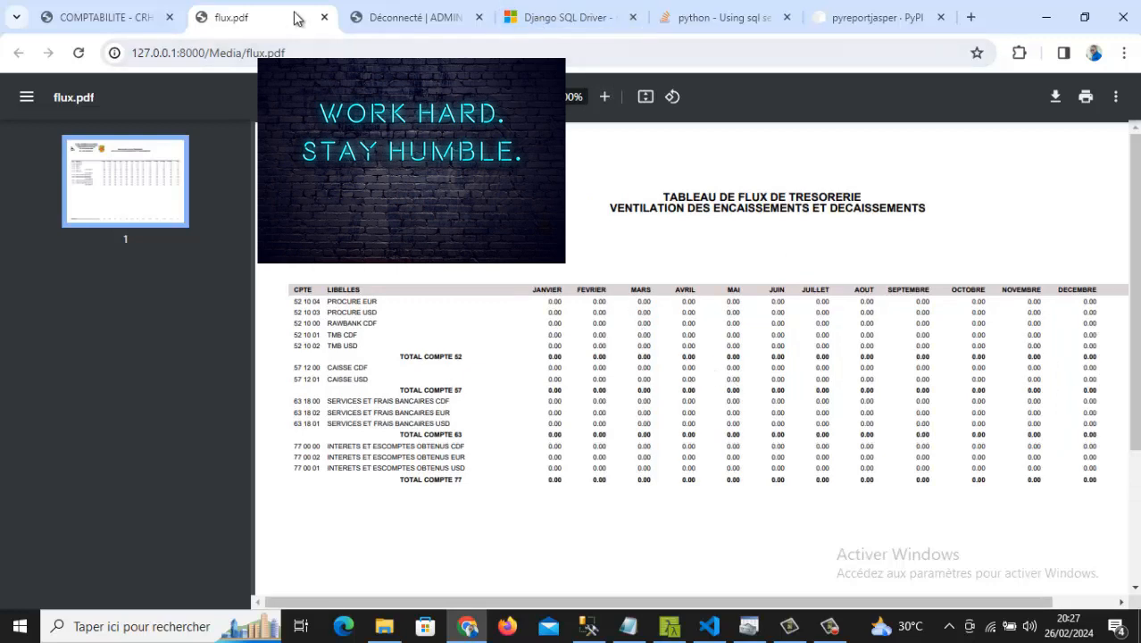
click(323, 22)
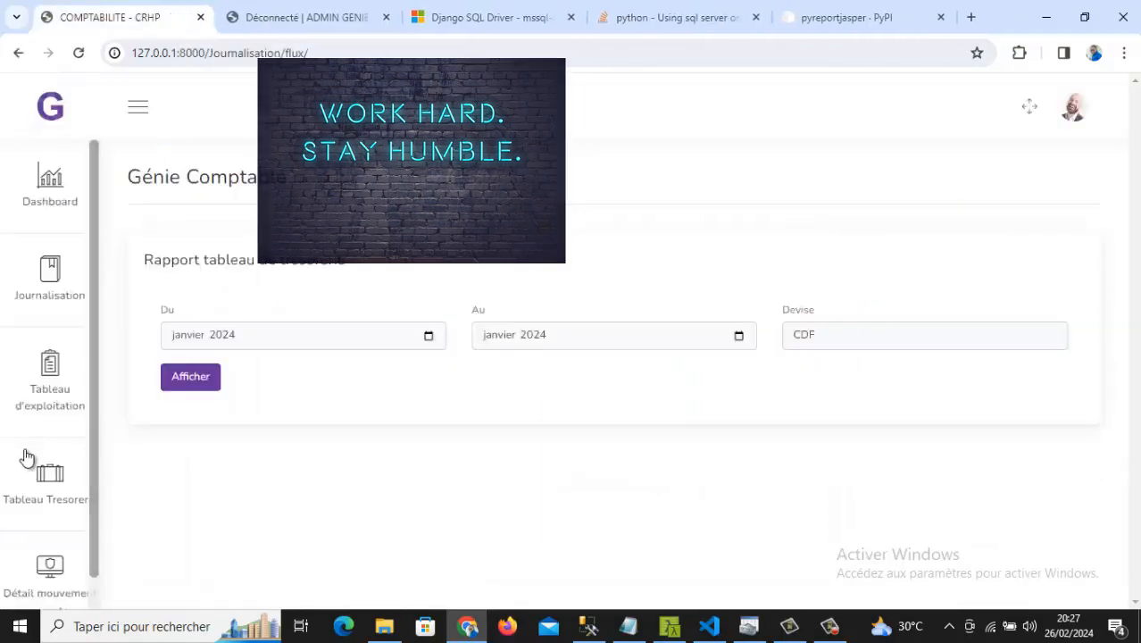
scroll(24, 460, down, 1)
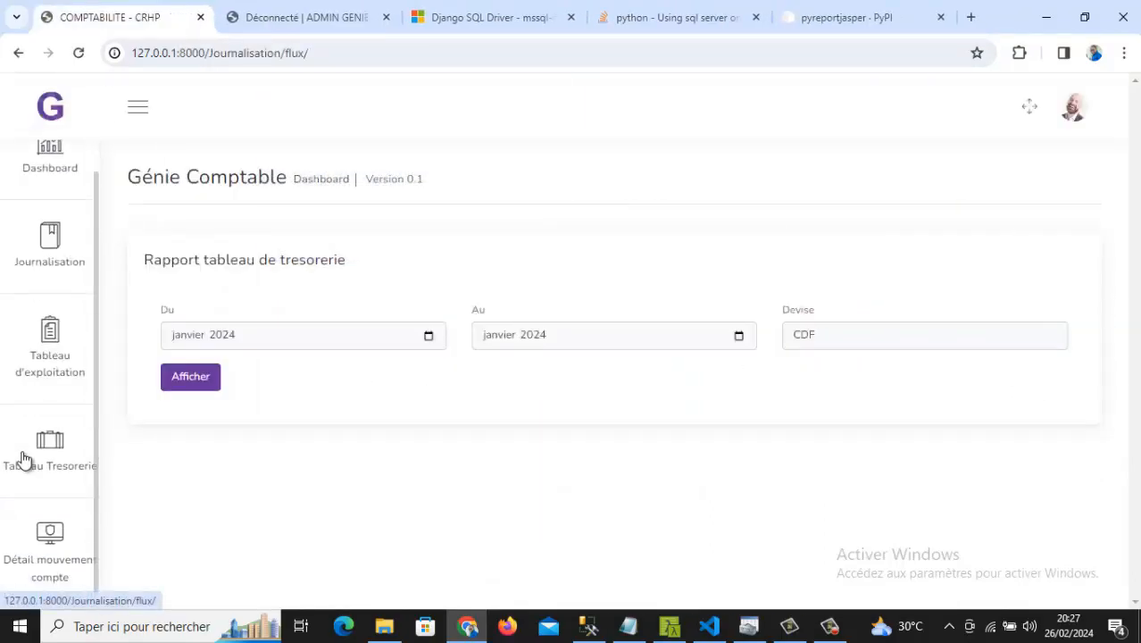
- Generate and view the journal.pdf detail for 60 42 00 Fournitures petrolières on 26/02/2024
click(59, 563)
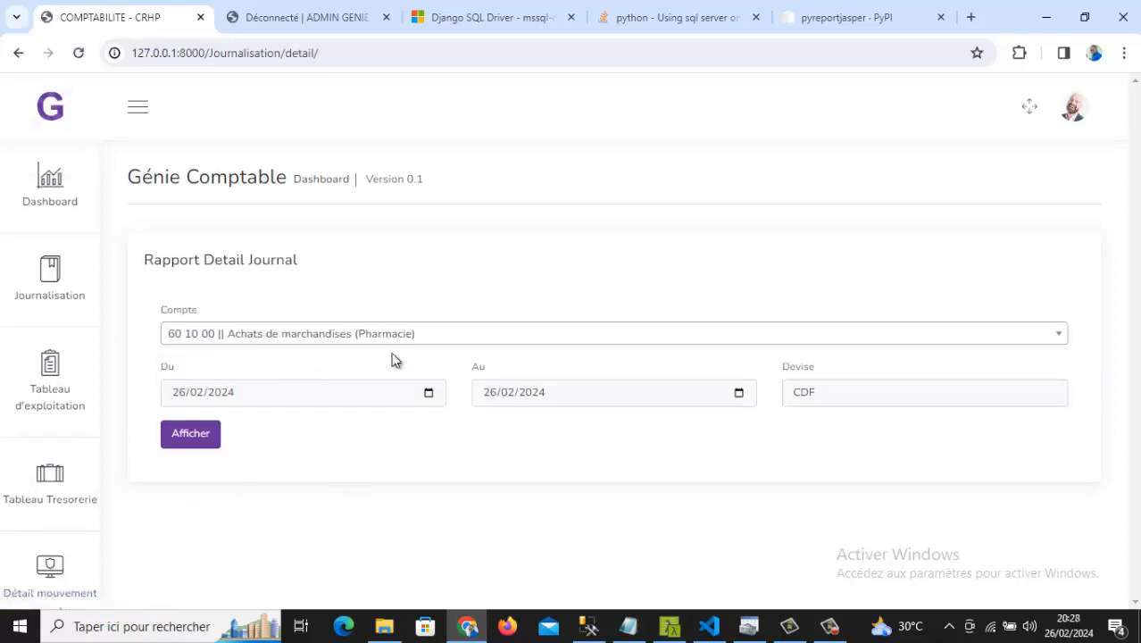
click(436, 397)
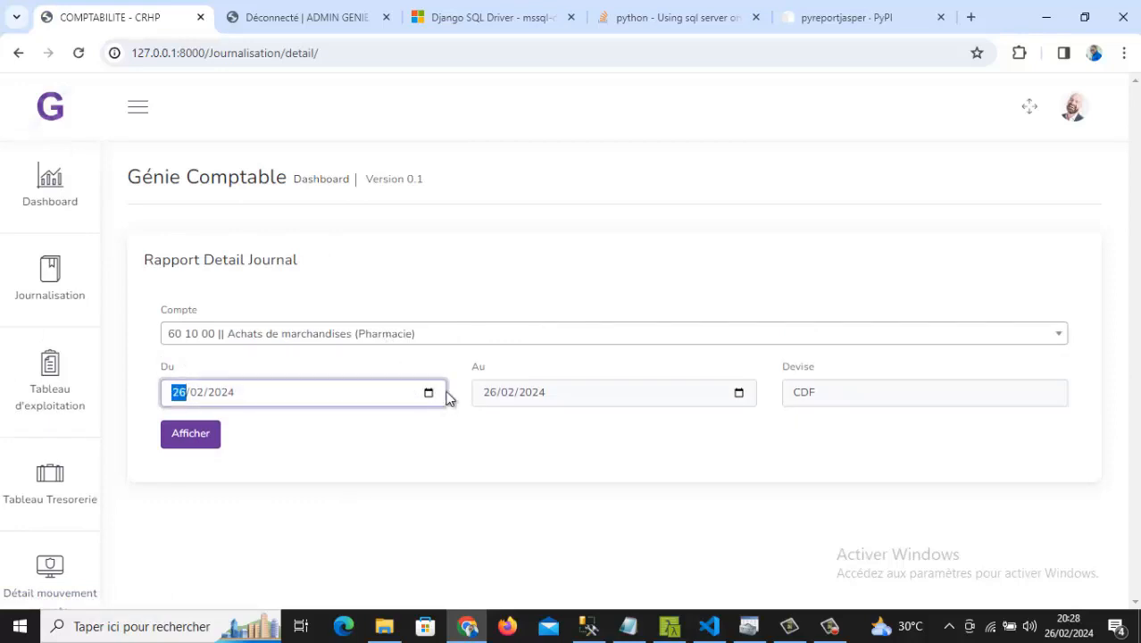
click(1066, 330)
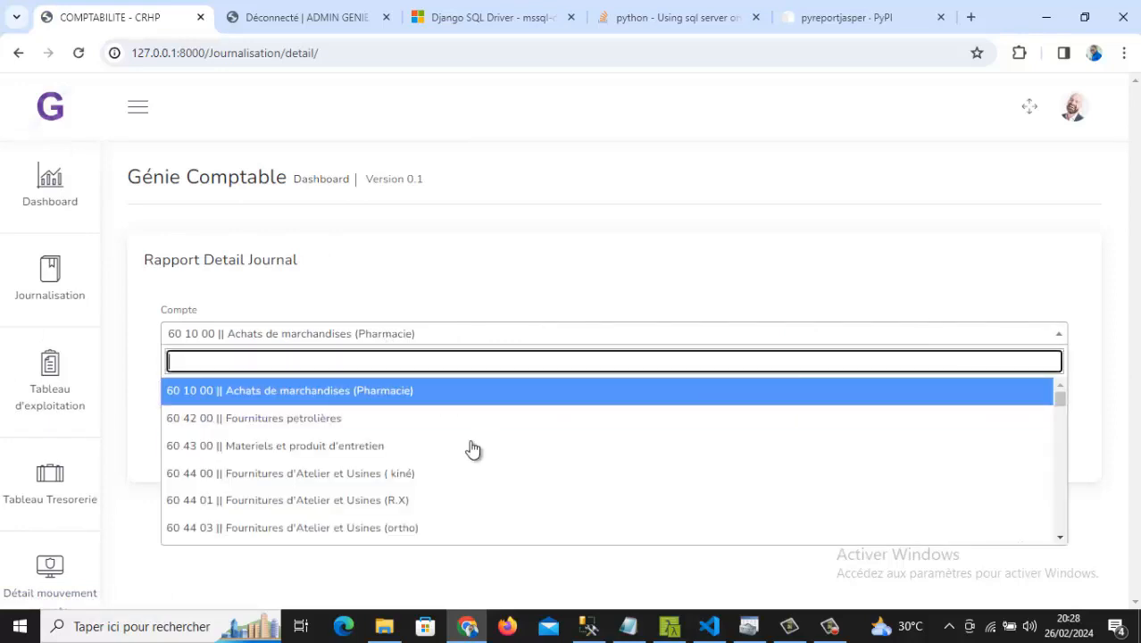
click(308, 418)
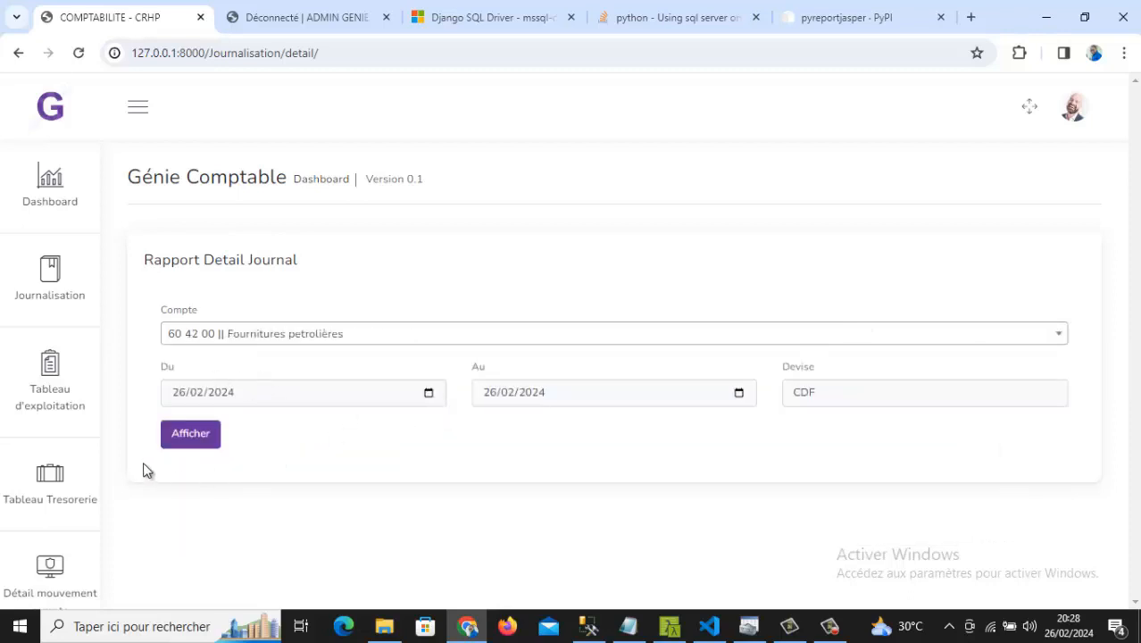
click(185, 434)
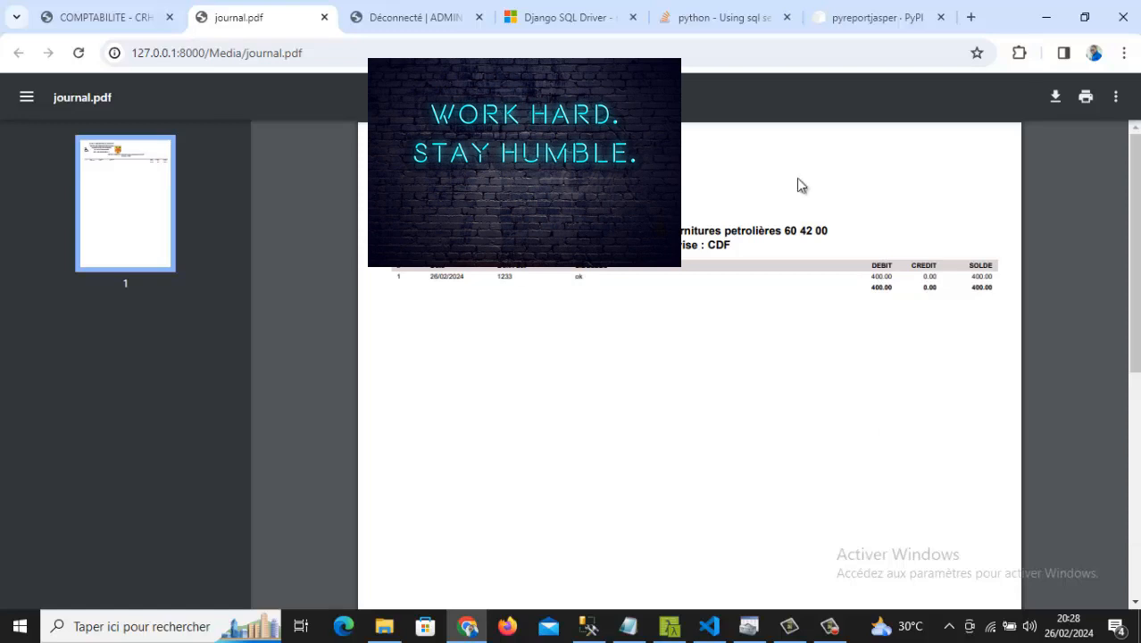
click(323, 19)
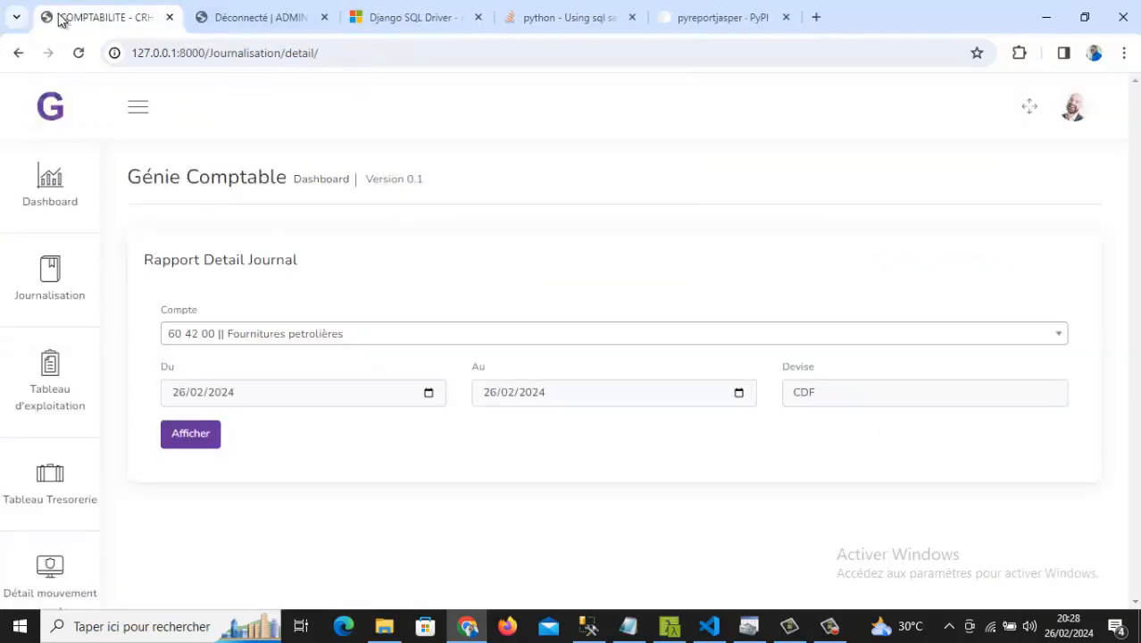
- Select account 60 58 01 Equipement informatique in the Compte list
click(275, 331)
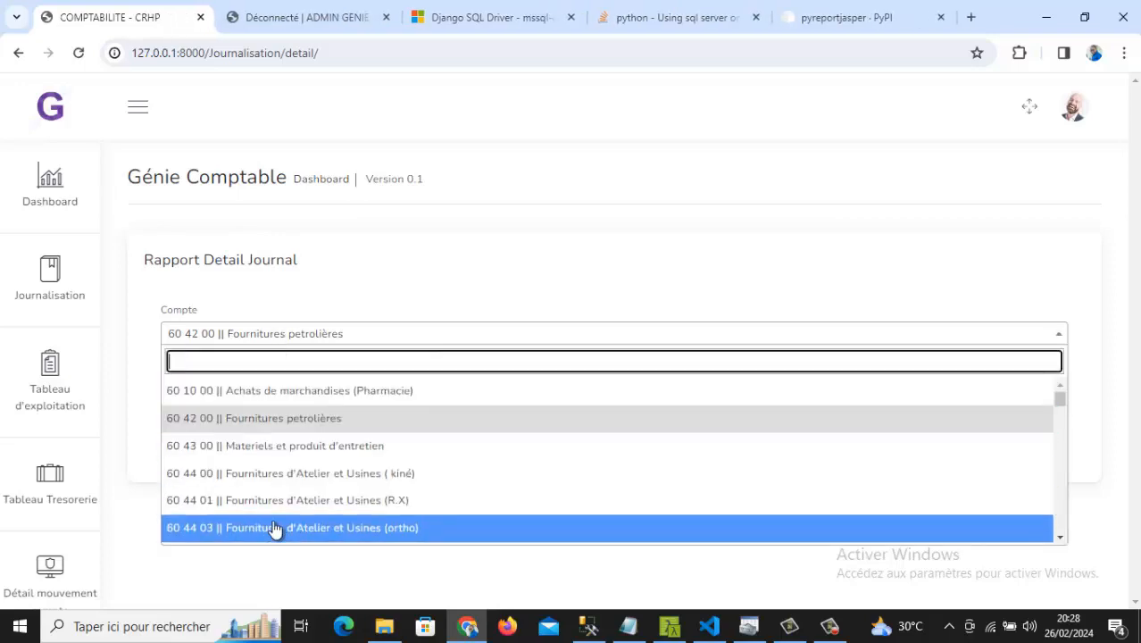
scroll(274, 529, down, 3)
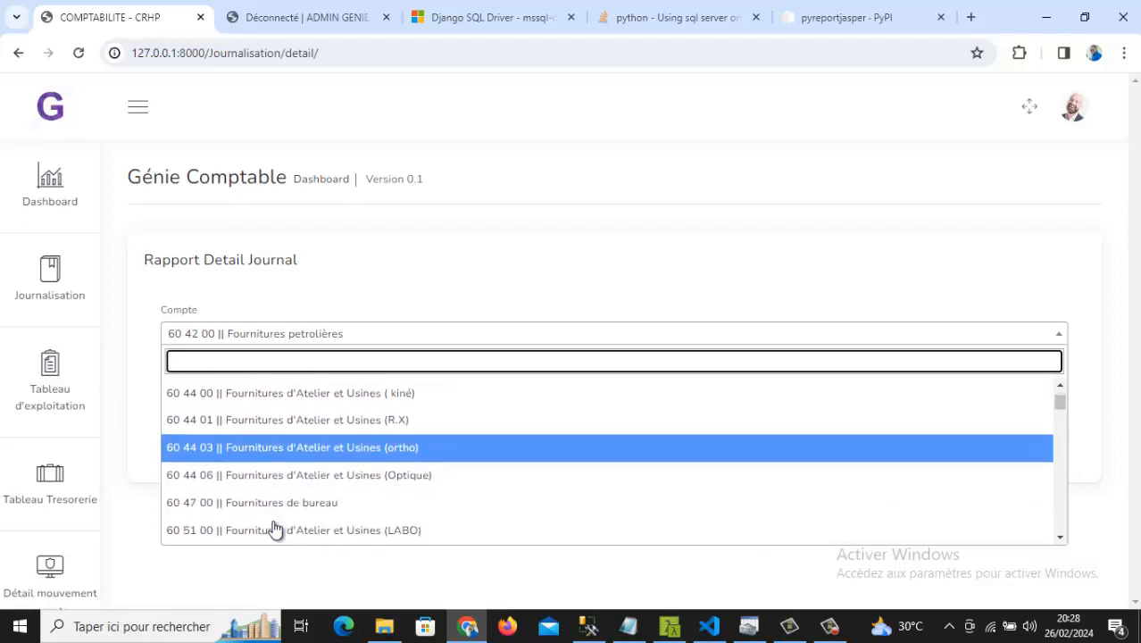
scroll(274, 530, down, 2)
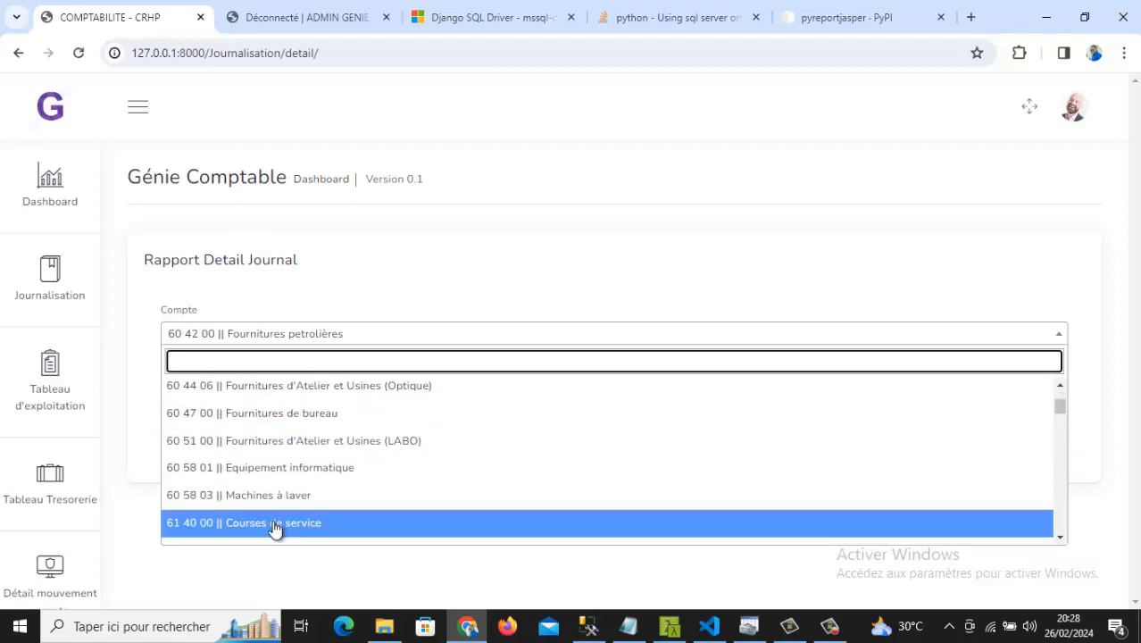
click(214, 455)
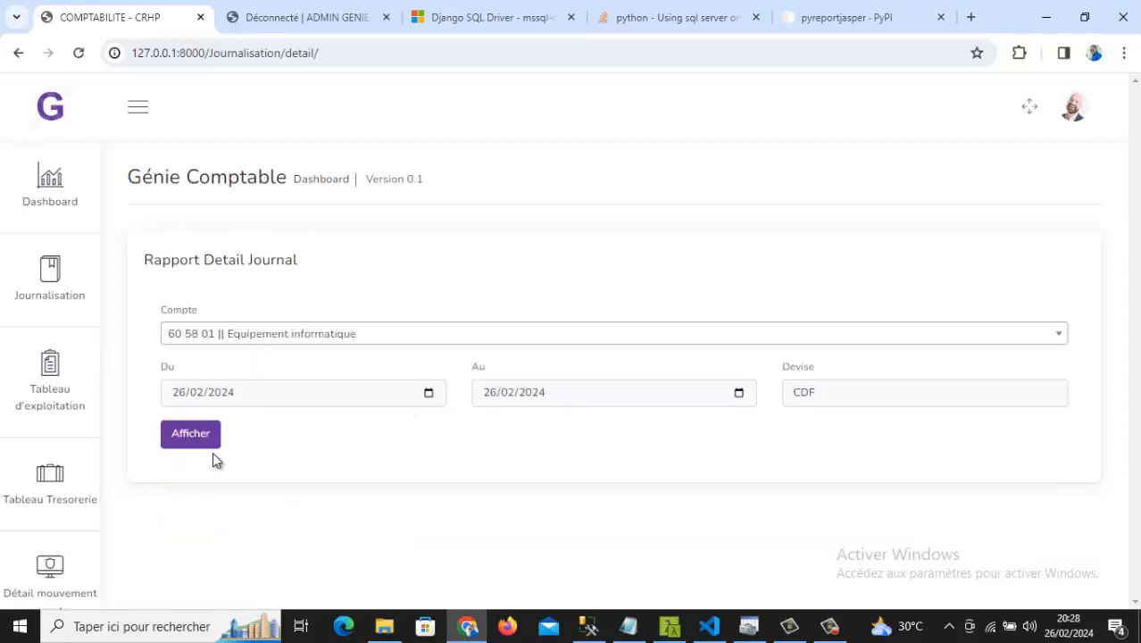
- Set the period to 01/01/2024–30/01/2024, generate journal.pdf, and close it after review
click(426, 401)
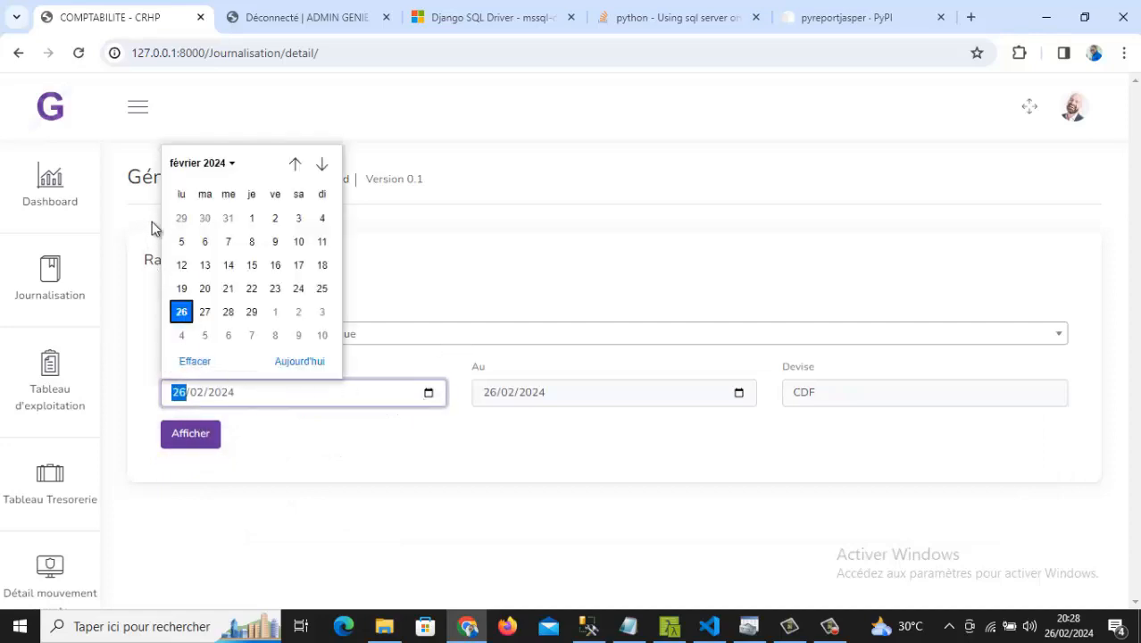
click(296, 165)
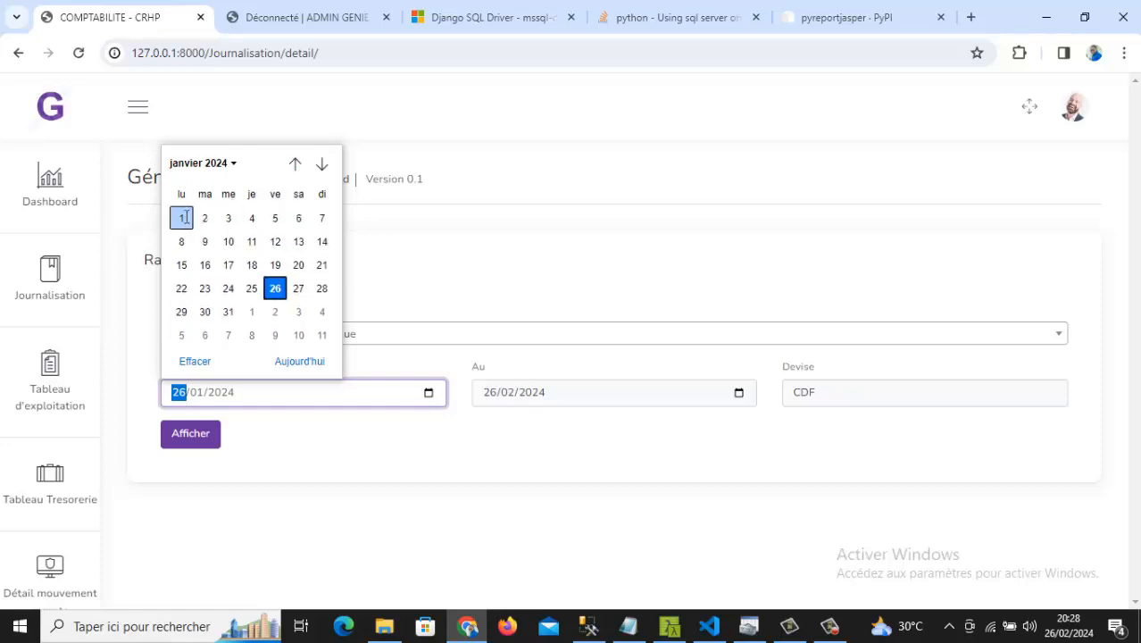
click(182, 218)
click(737, 394)
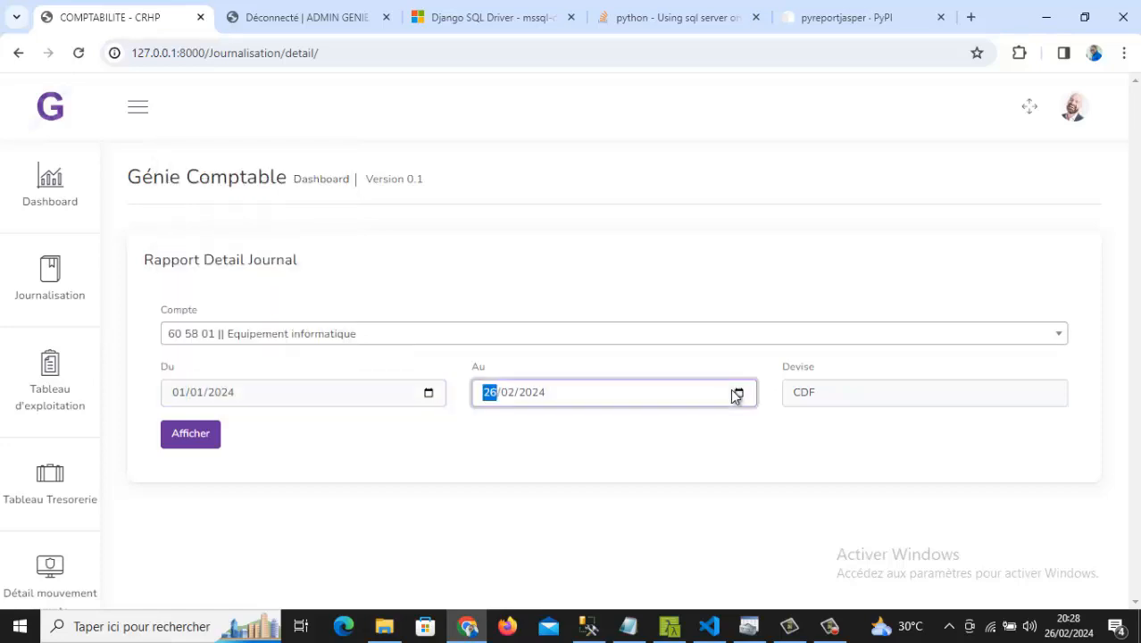
click(738, 395)
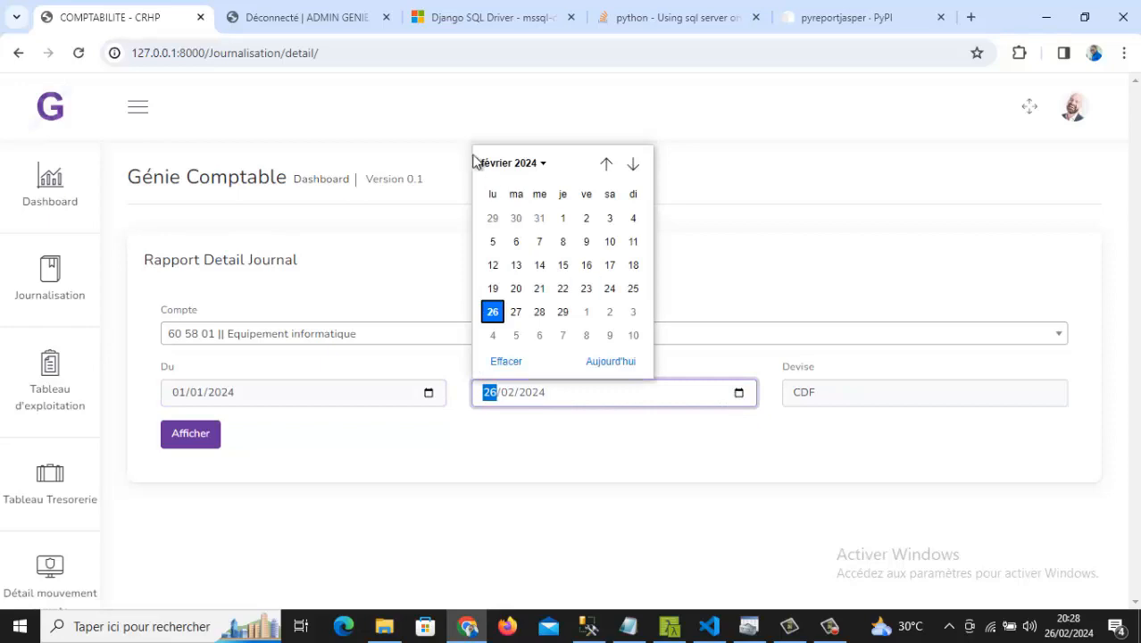
click(607, 164)
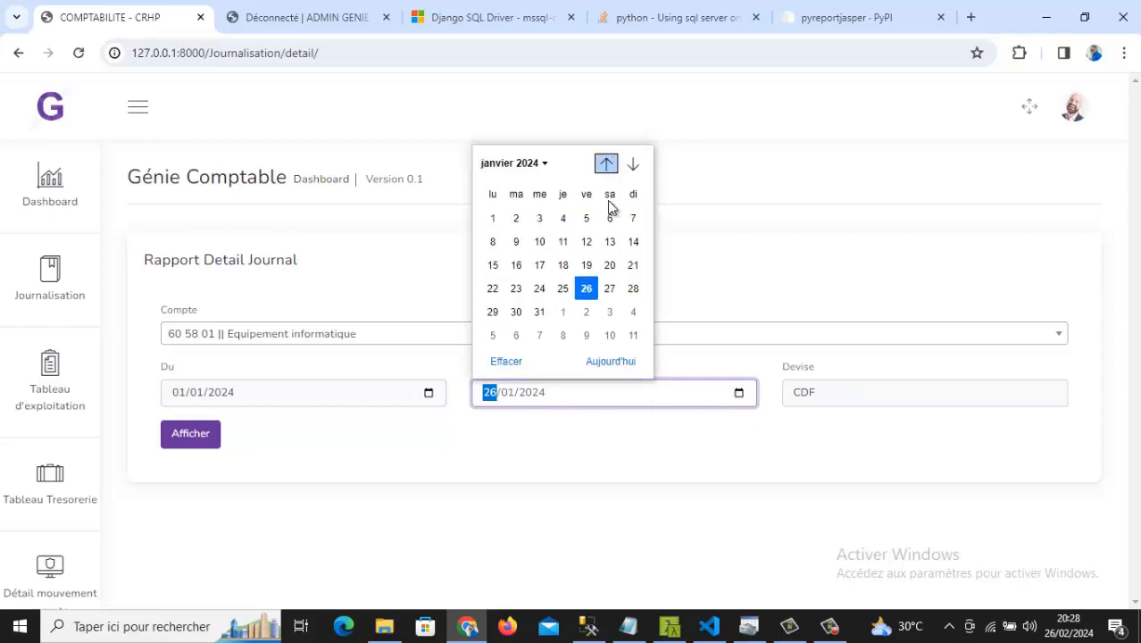
click(516, 312)
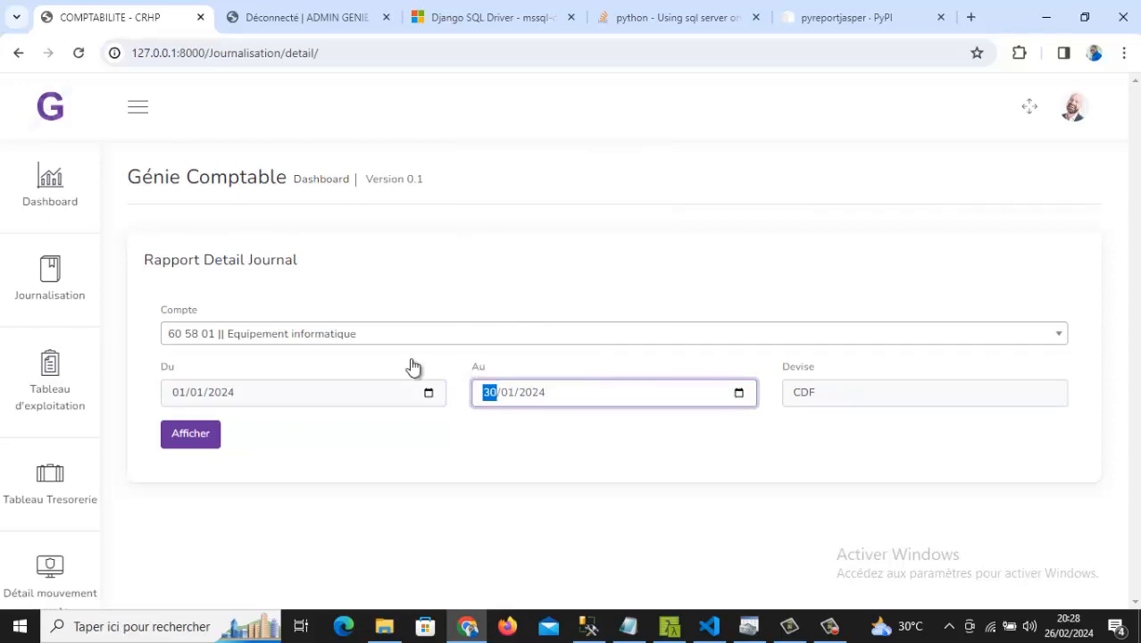
click(192, 437)
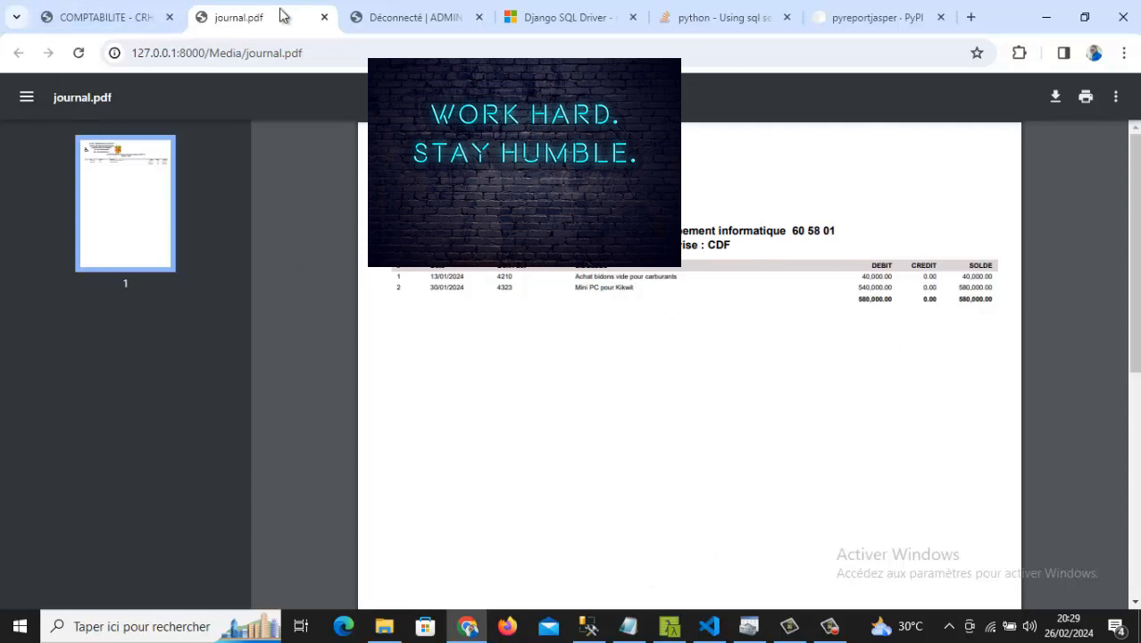
click(325, 17)
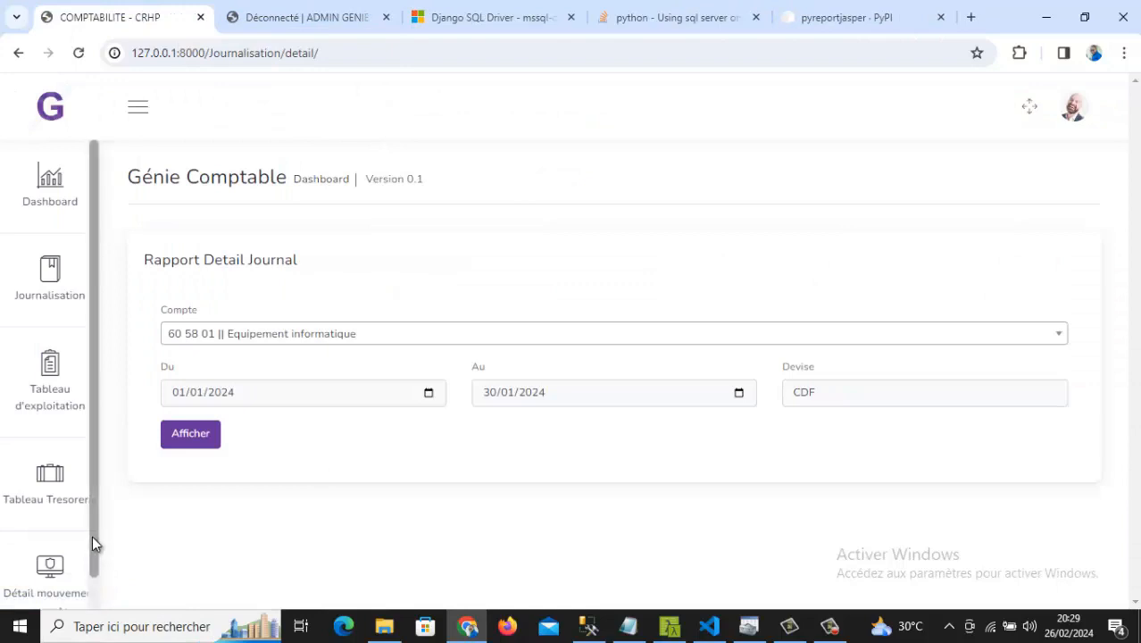
drag(94, 571, 93, 600)
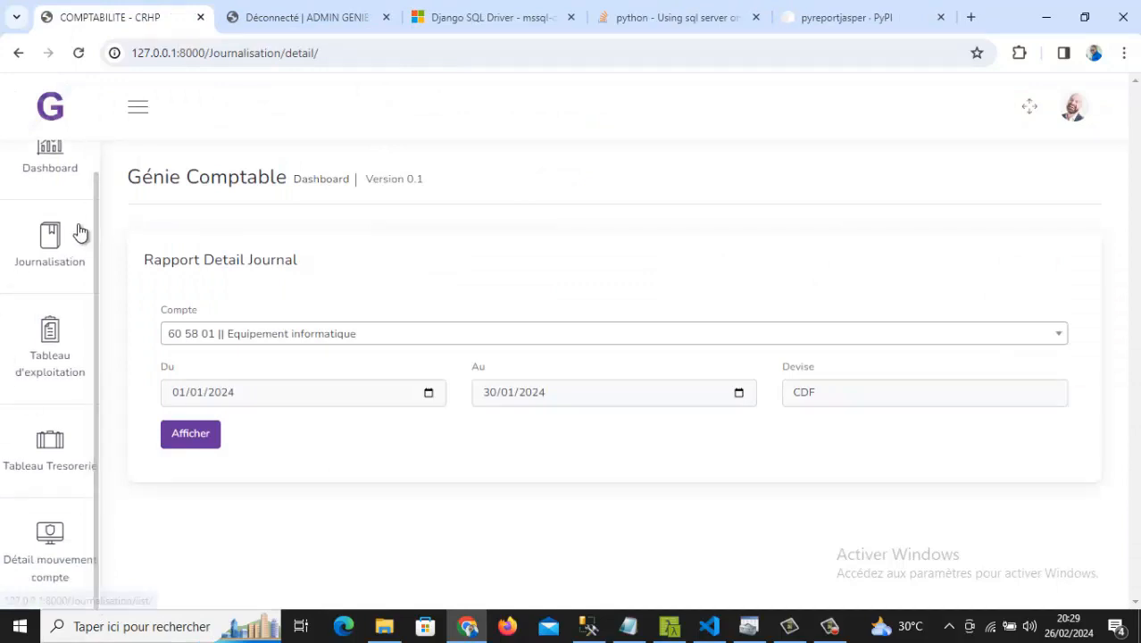
scroll(98, 179, up, 1)
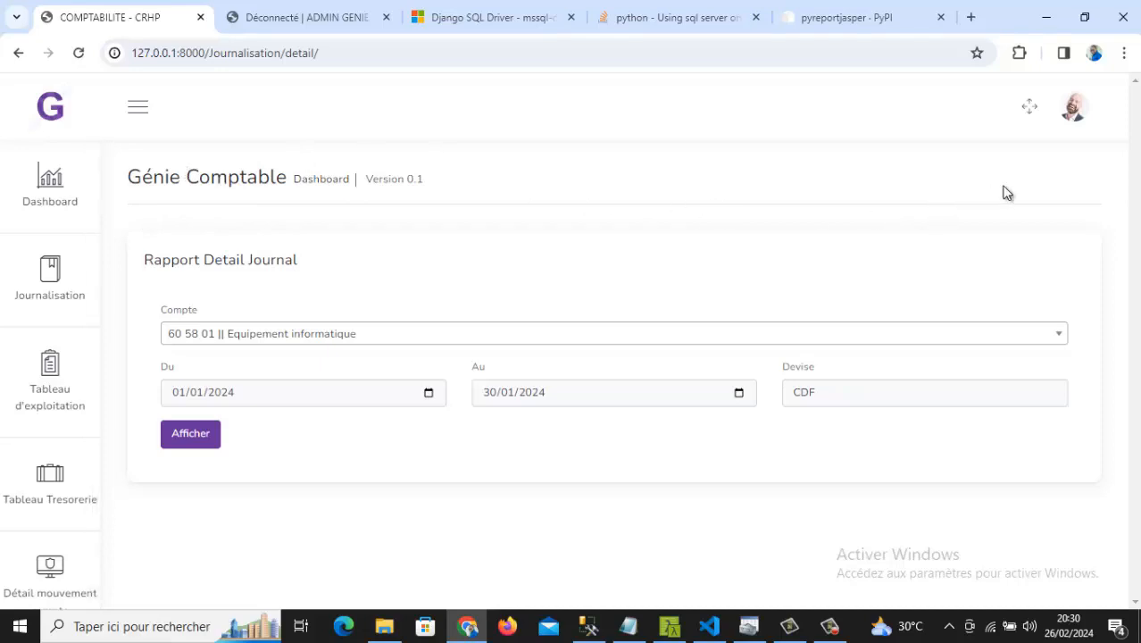
- Log out via the profile menu's Déconnexion and show the 'Déconnecté | ADMIN GENIE' tab
click(1069, 109)
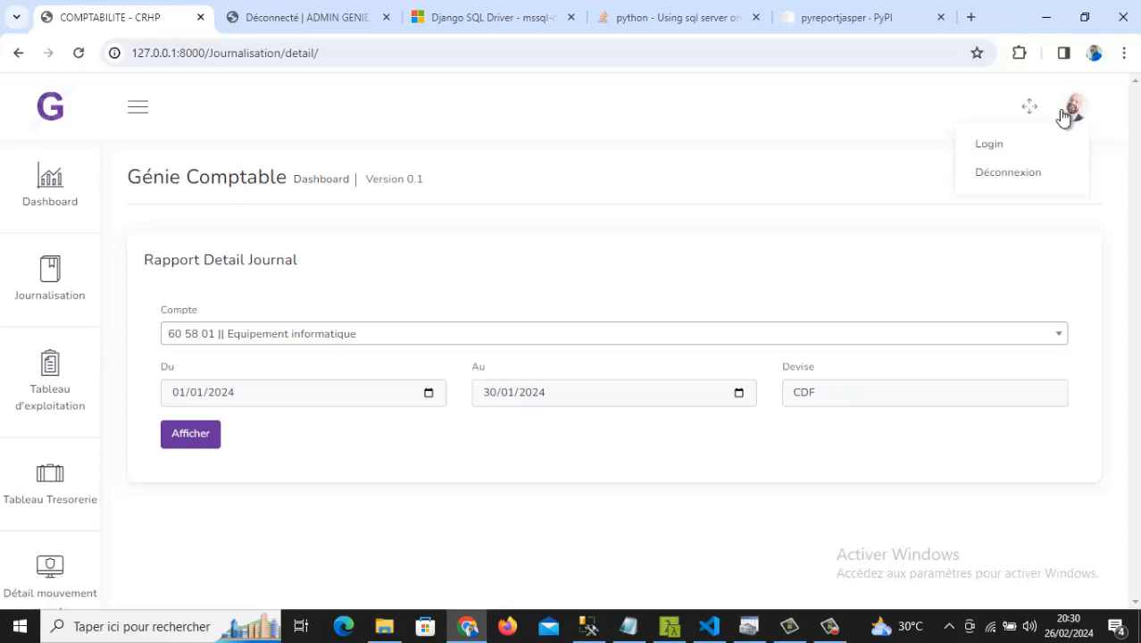
click(1006, 179)
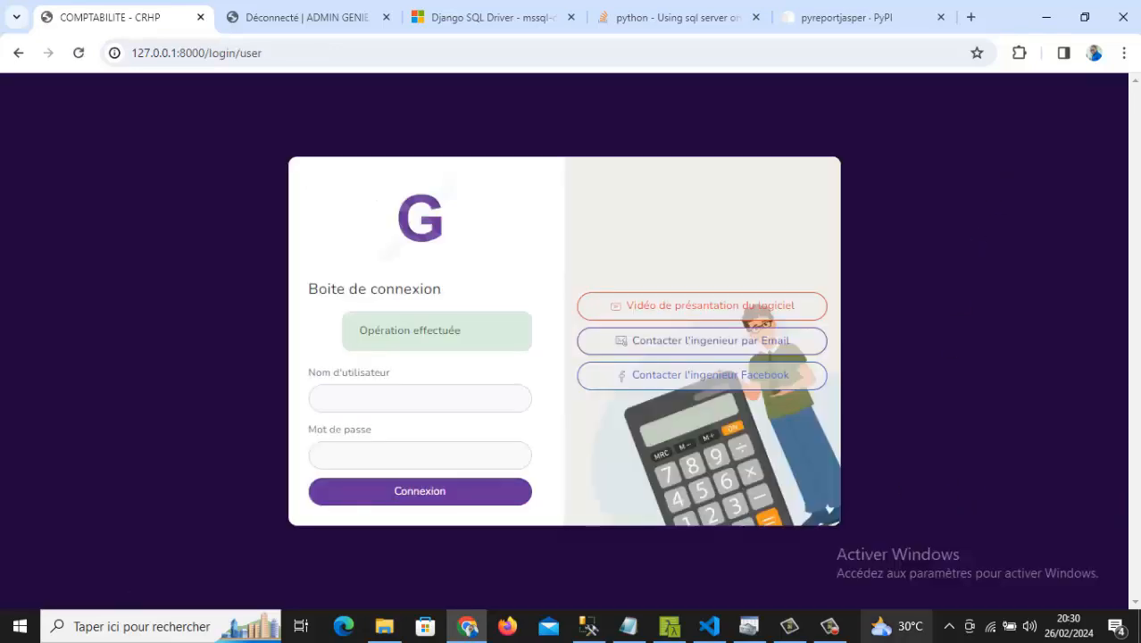
click(284, 20)
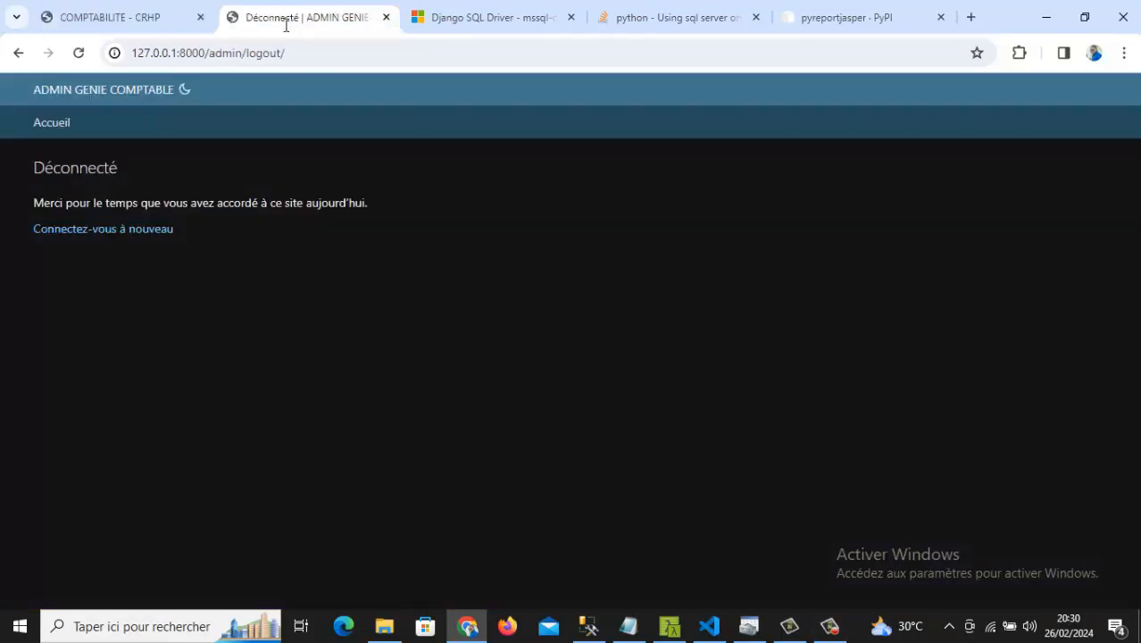
click(830, 626)
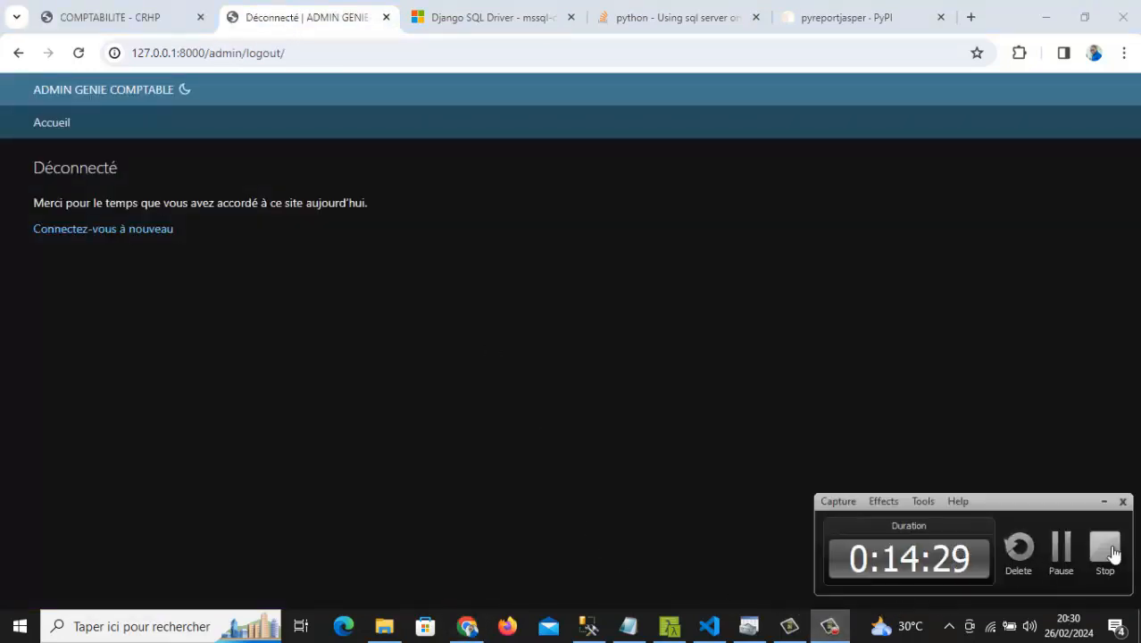